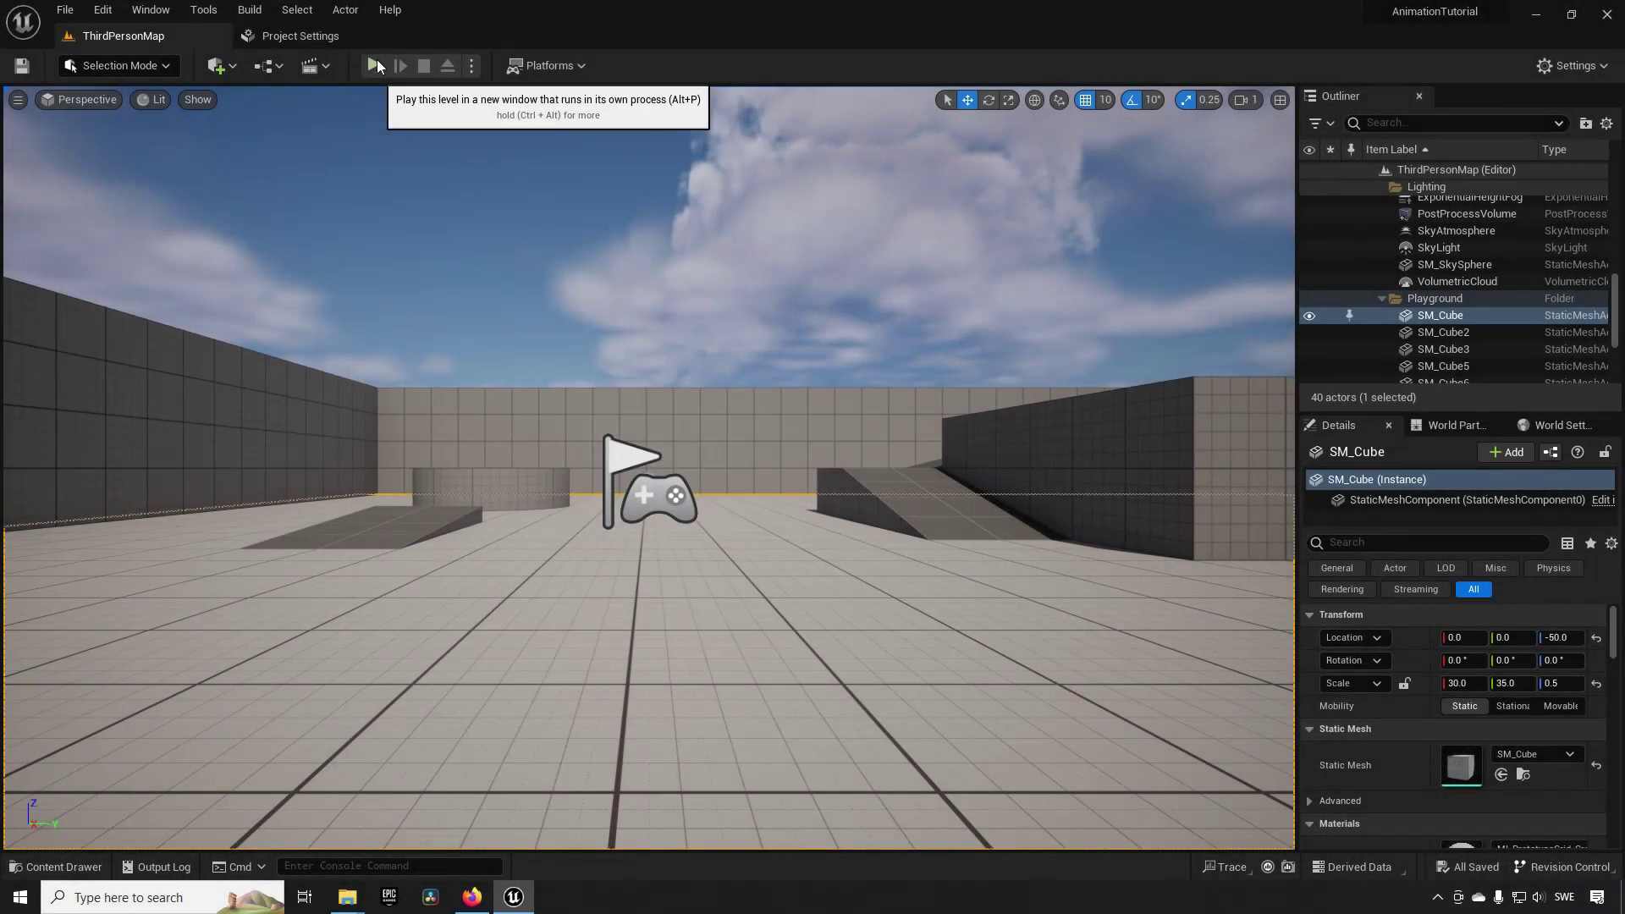
# - Launch the level in a new window process to see how it starts without startup movies
pyautogui.click(377, 61)
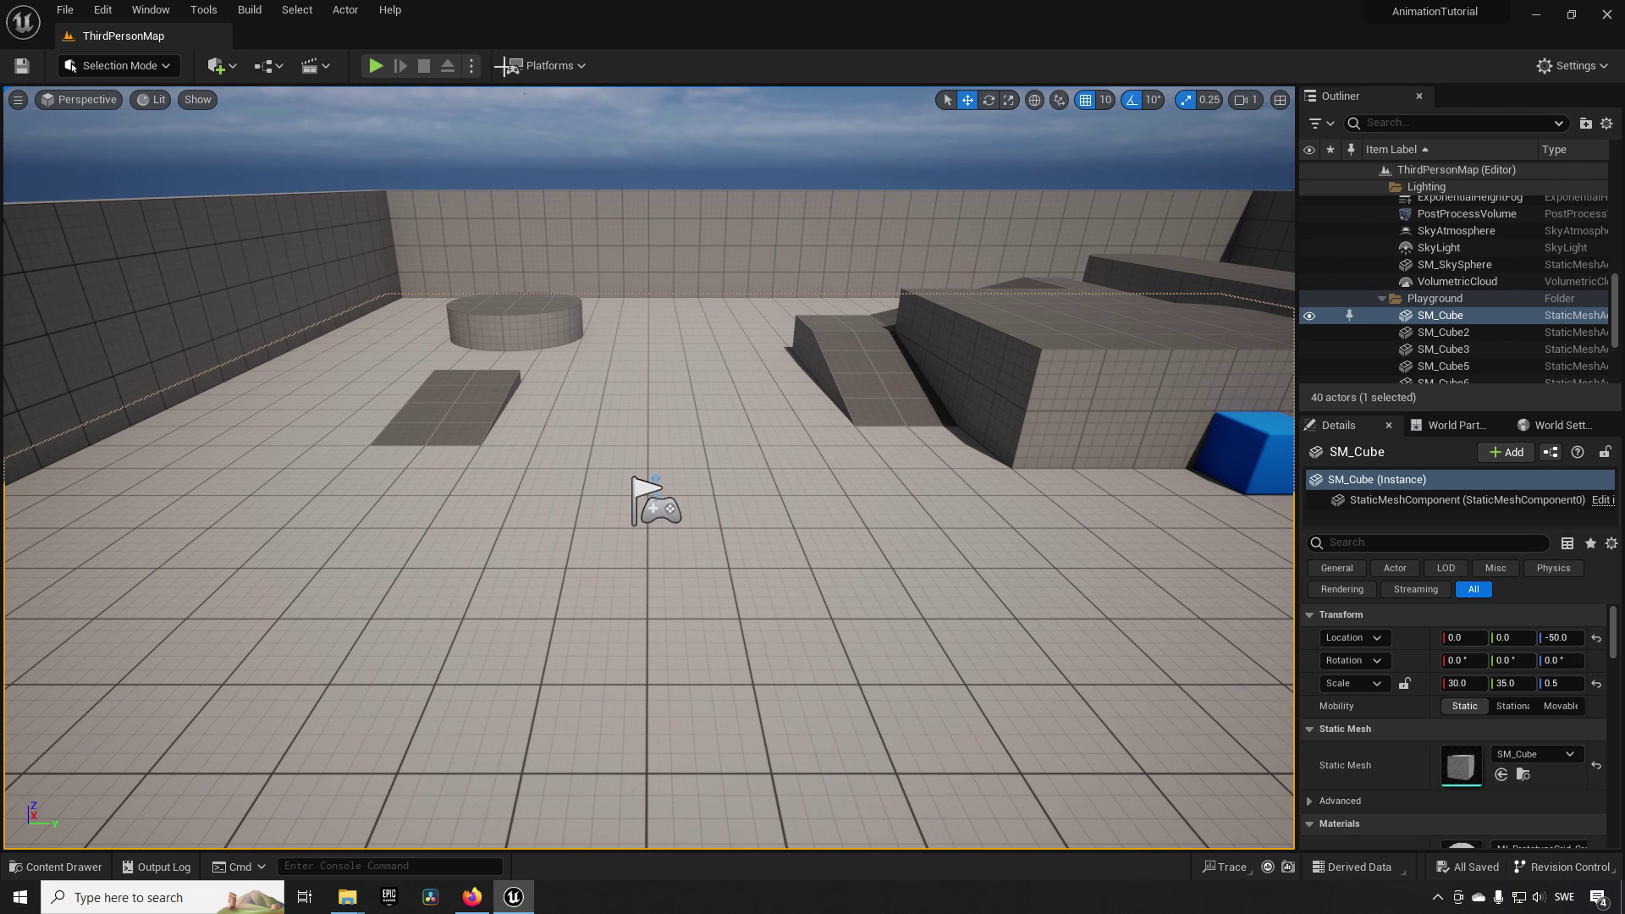
# - Show the Project > Movies page of Project Settings, with its empty Startup Movies list
pyautogui.click(102, 10)
pyautogui.moveTo(151, 9)
pyautogui.click(149, 252)
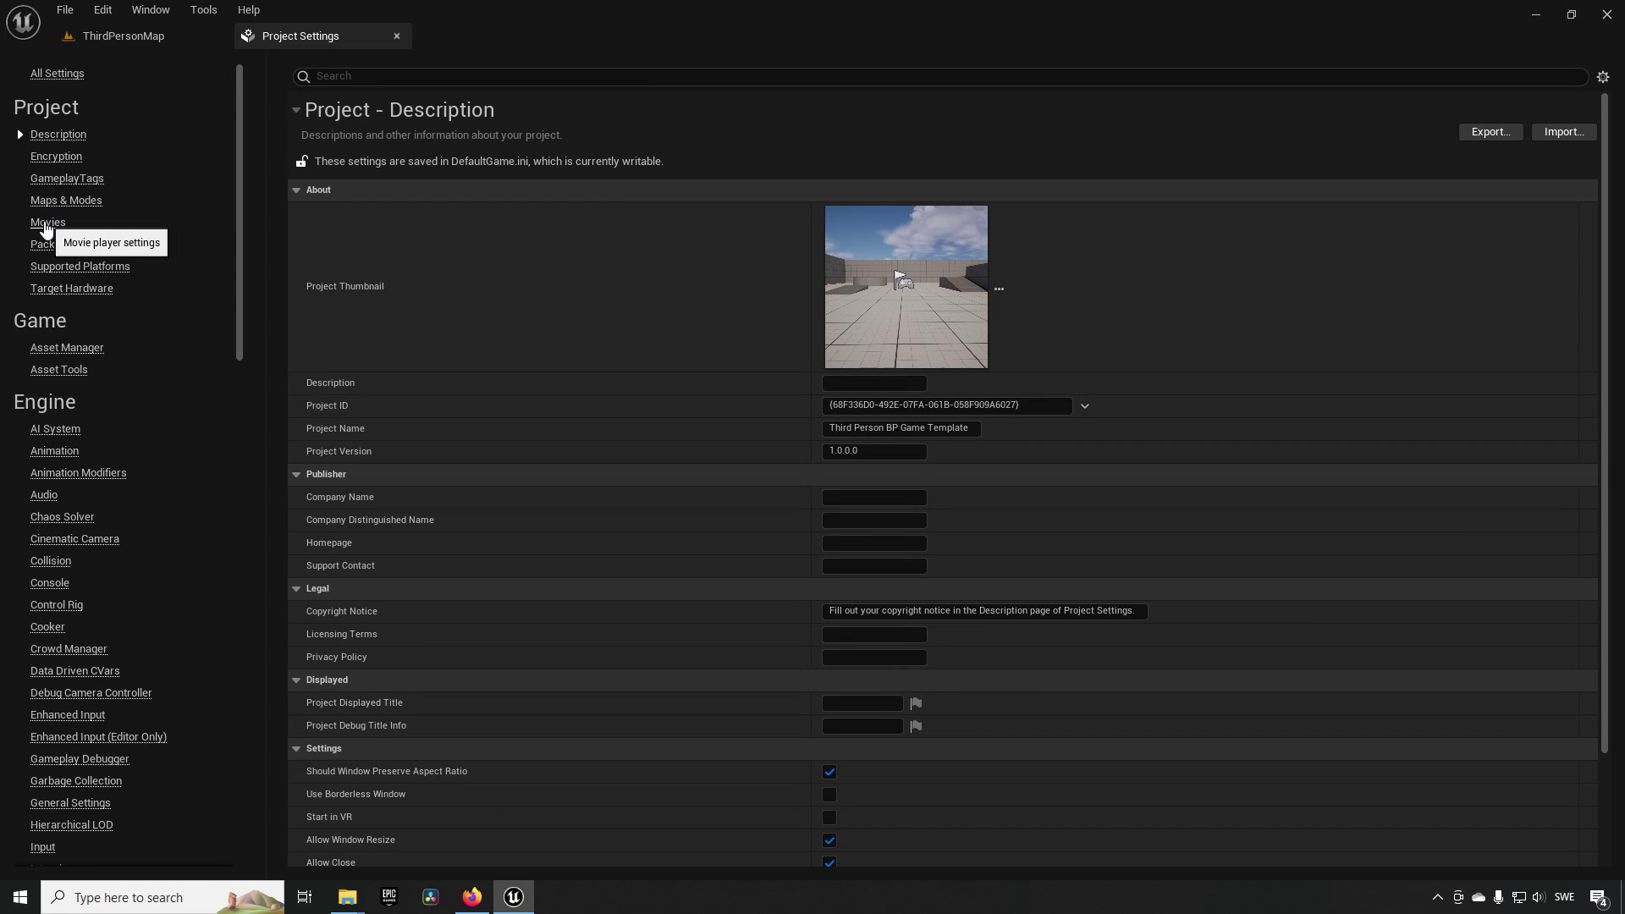
pyautogui.click(45, 225)
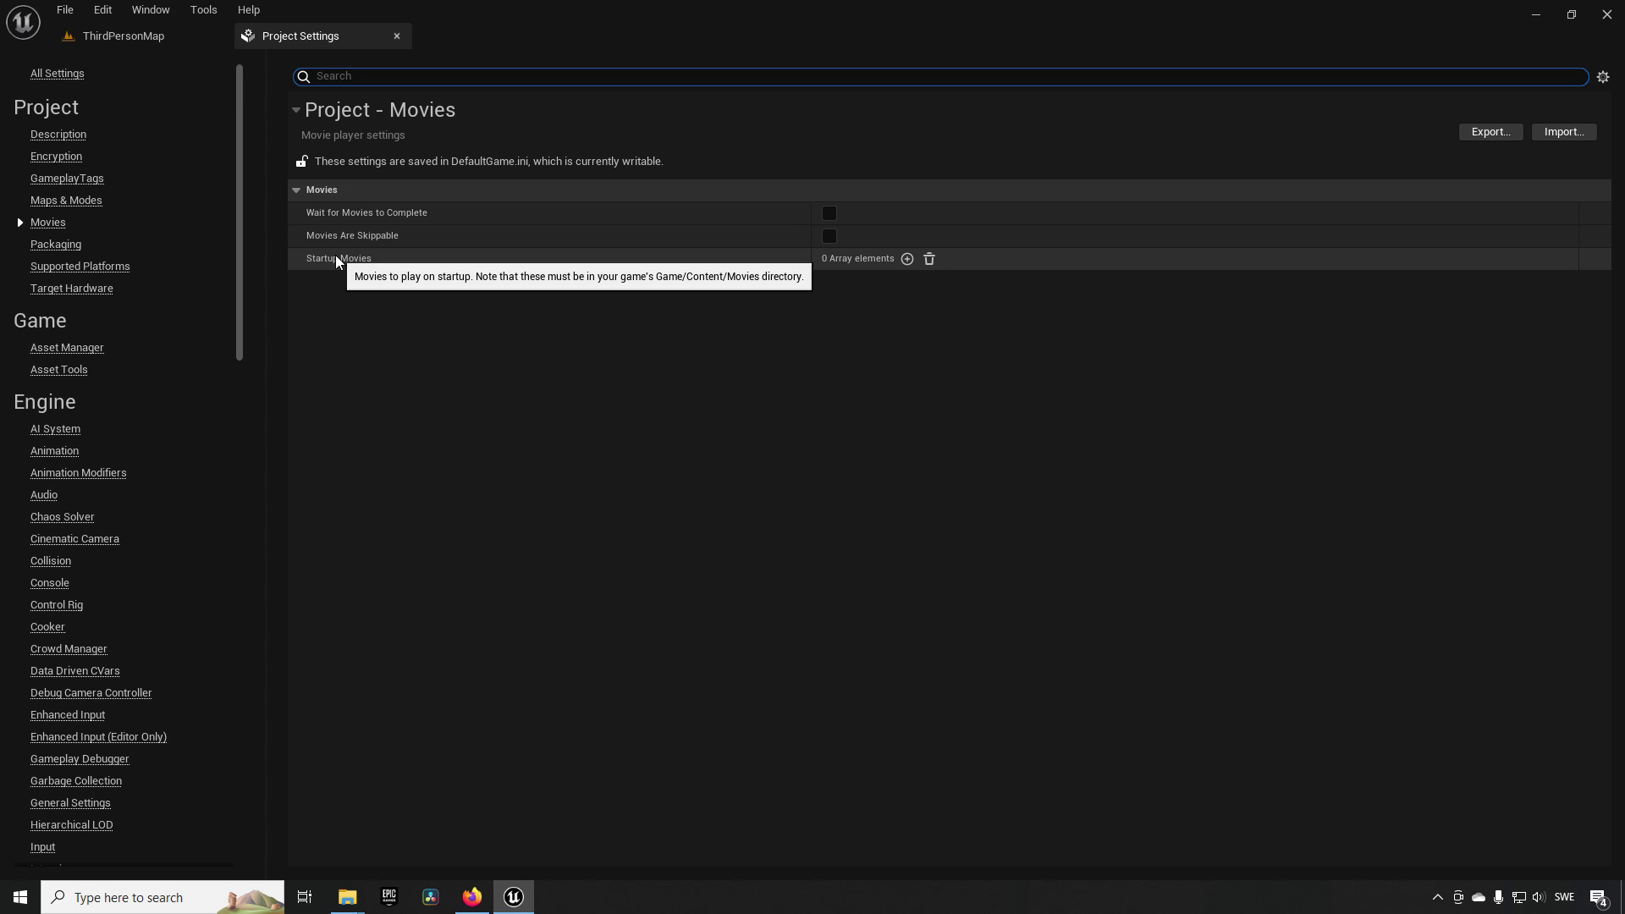
# - Add UE_moving_logo_v04_1080.mp4 as Startup Movie Index [0], copying it into the project
pyautogui.click(907, 258)
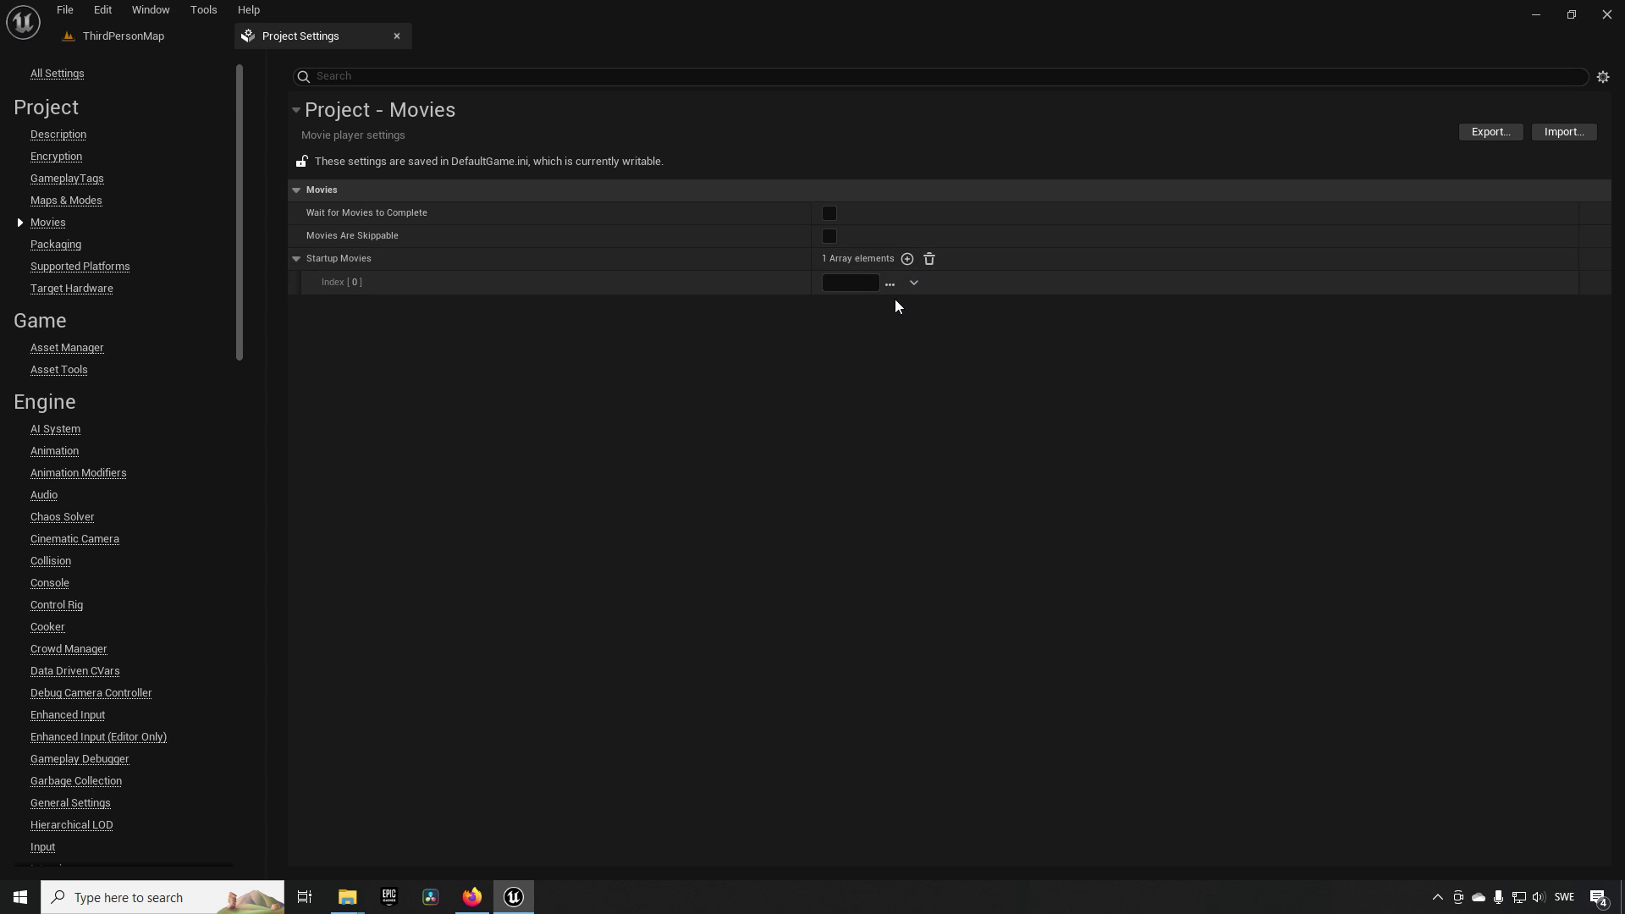
pyautogui.click(891, 285)
pyautogui.click(195, 174)
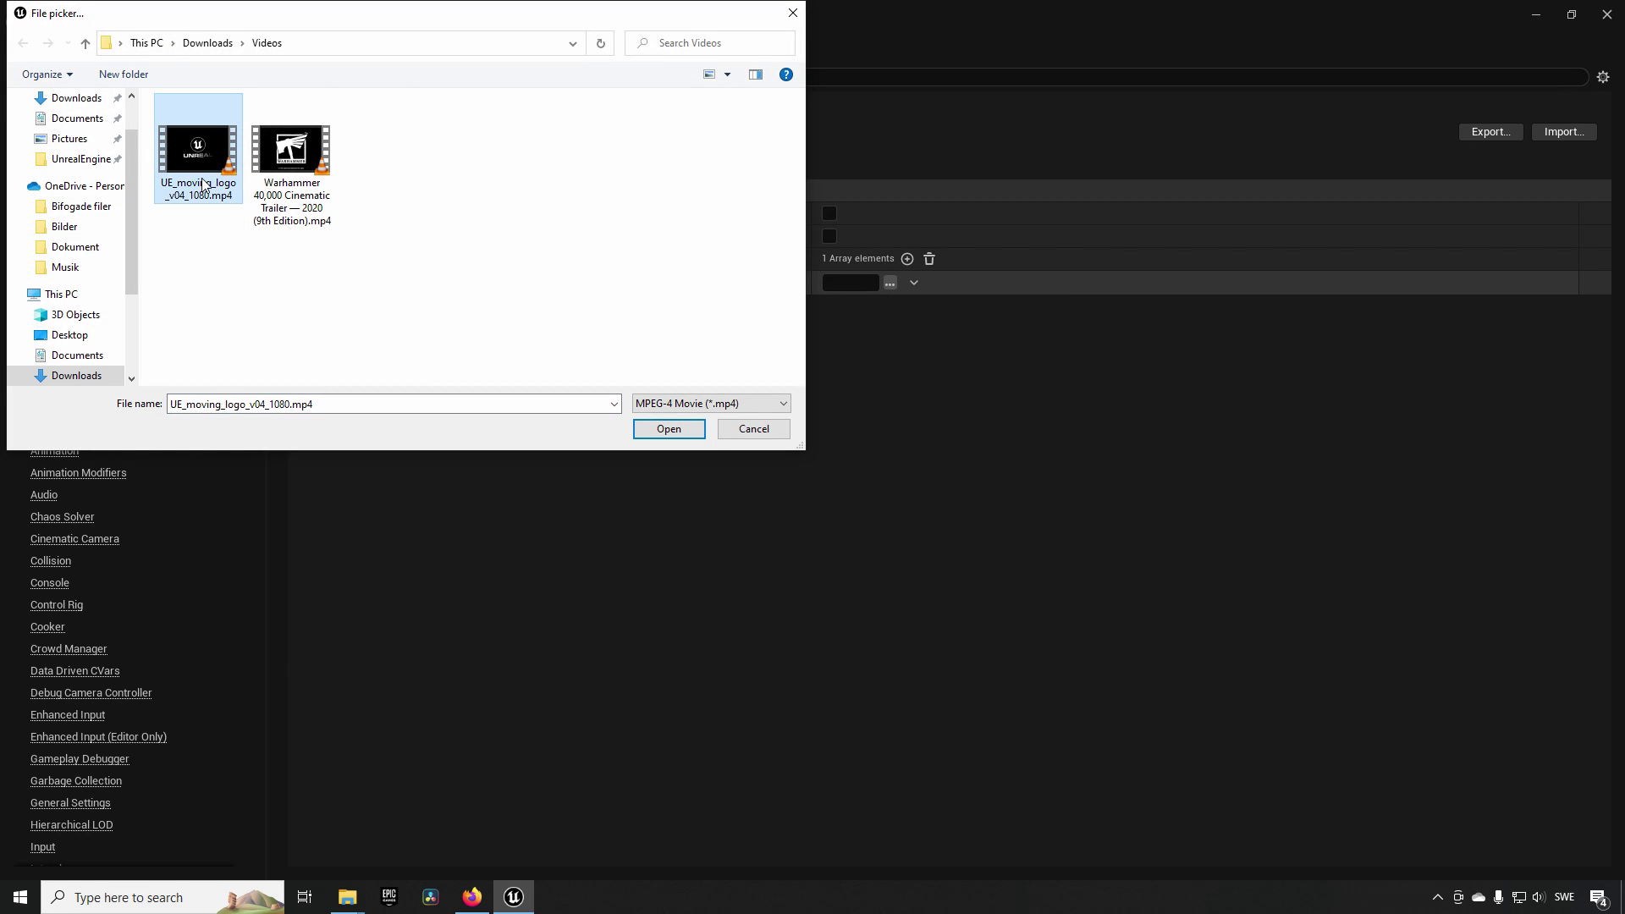
pyautogui.doubleClick(208, 161)
pyautogui.click(913, 492)
# - Check the Content/Movies folder for the copied logo video, then return to ThirdPersonMap
pyautogui.click(161, 39)
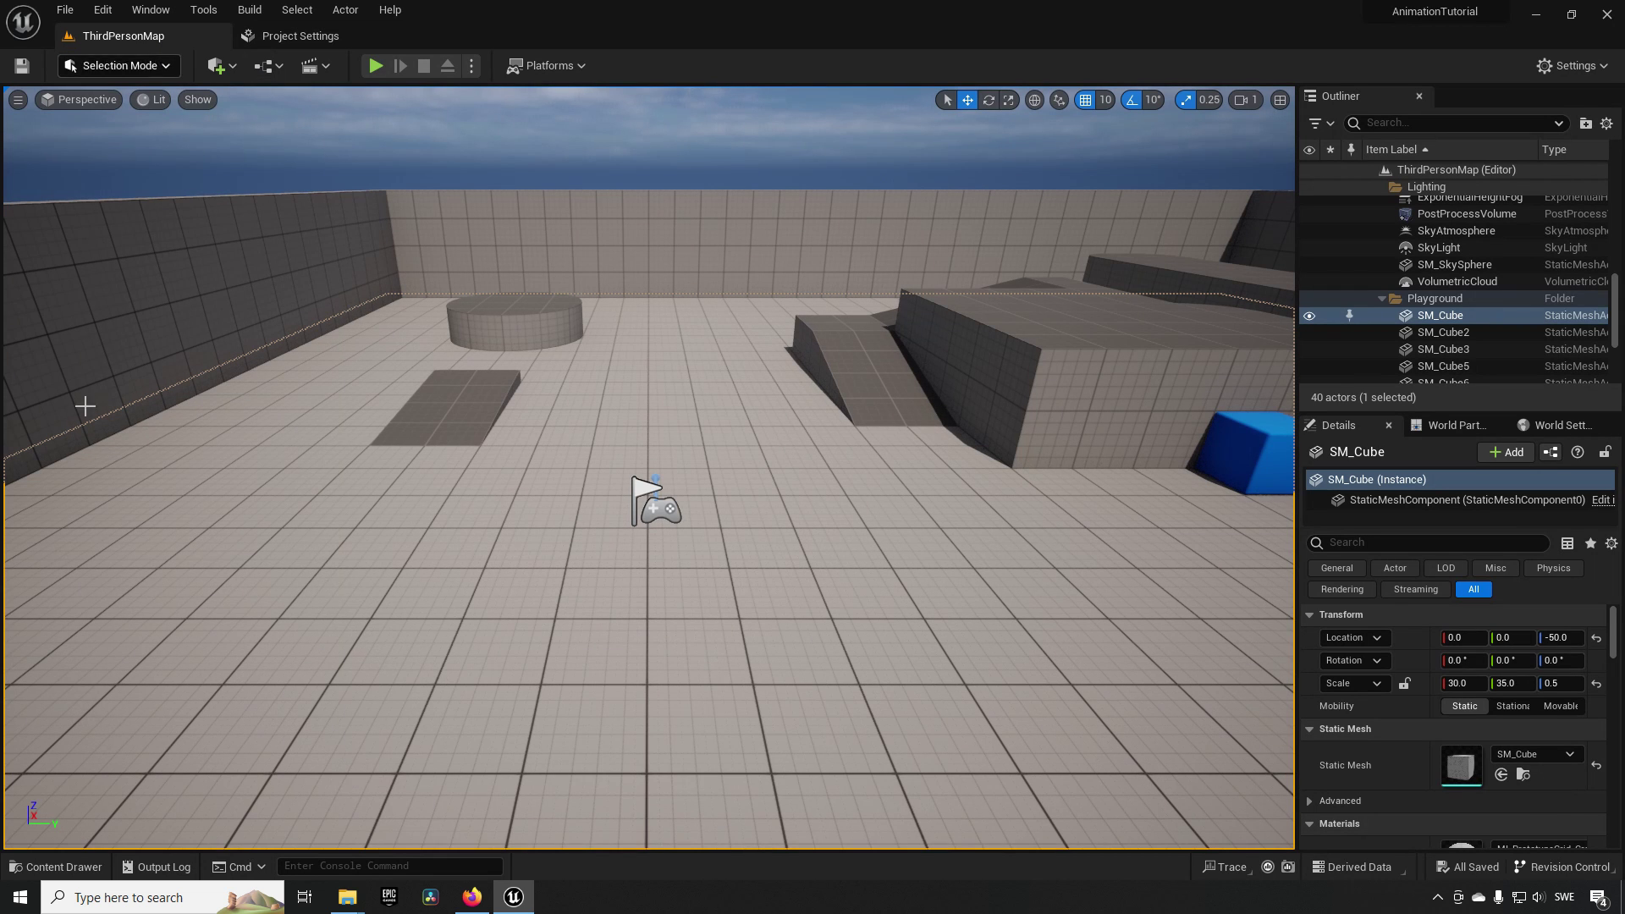
pyautogui.click(80, 863)
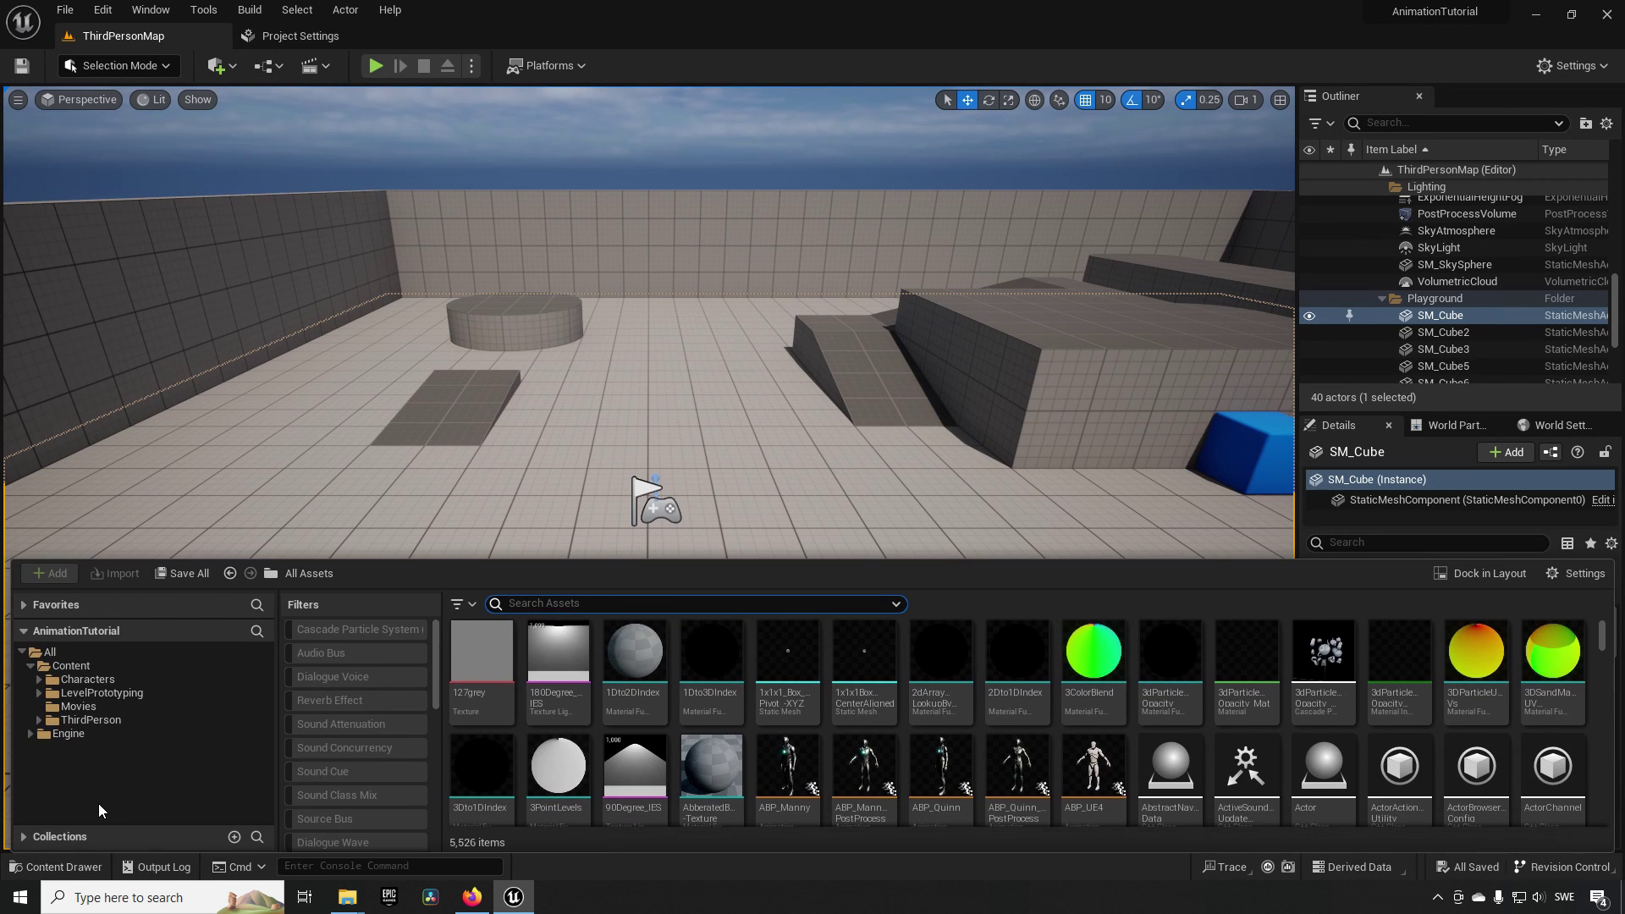
pyautogui.click(85, 706)
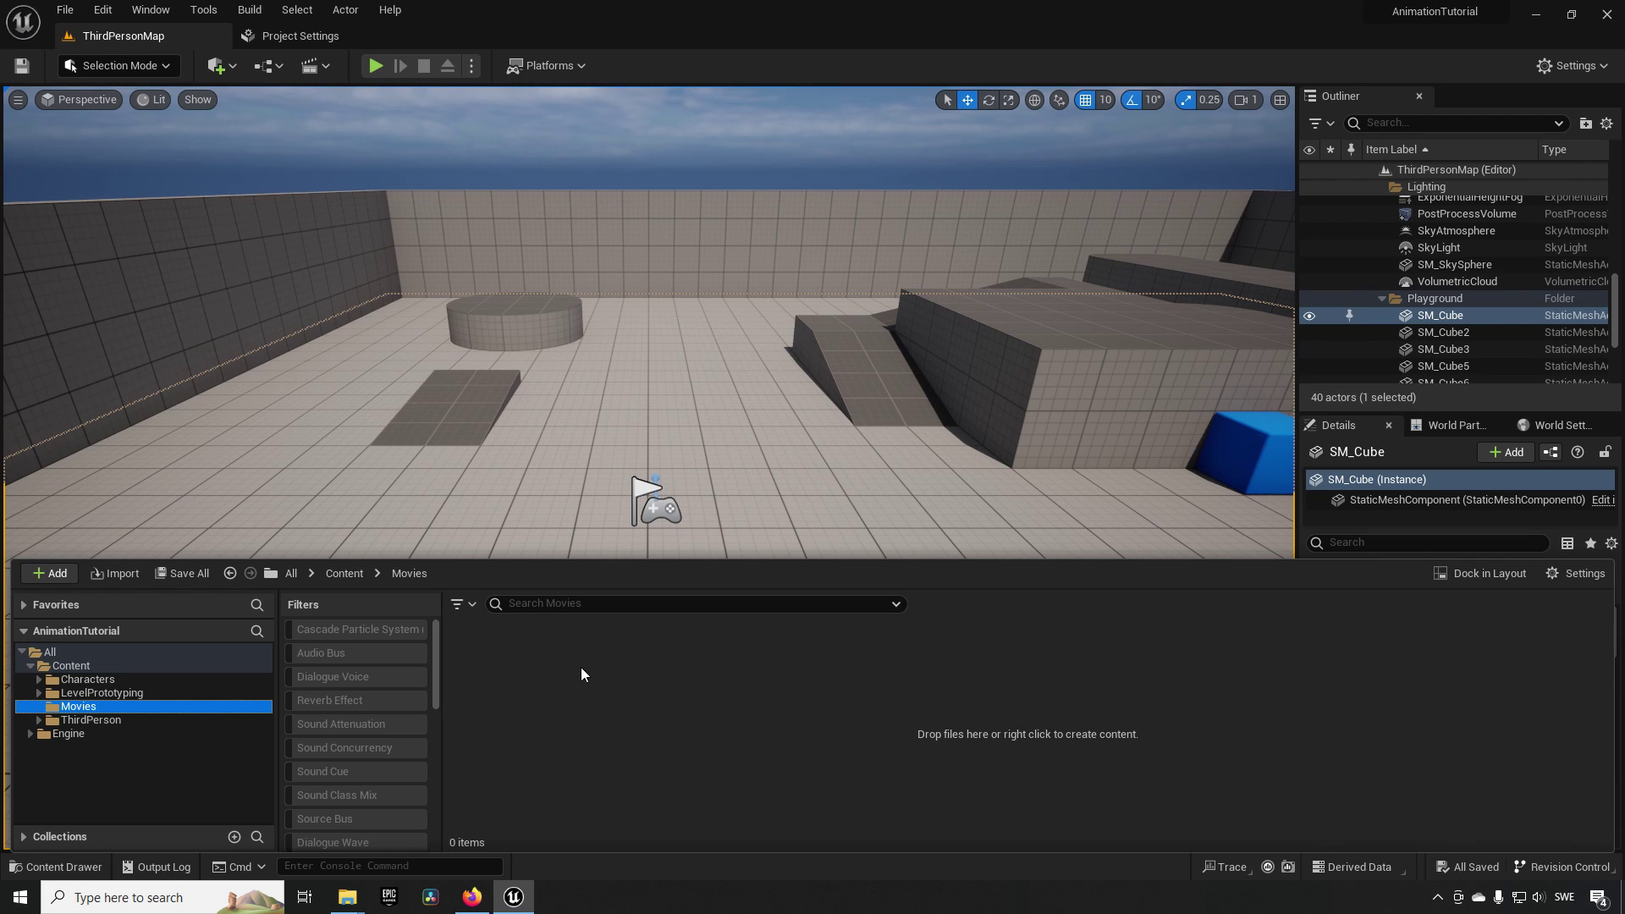
pyautogui.click(301, 38)
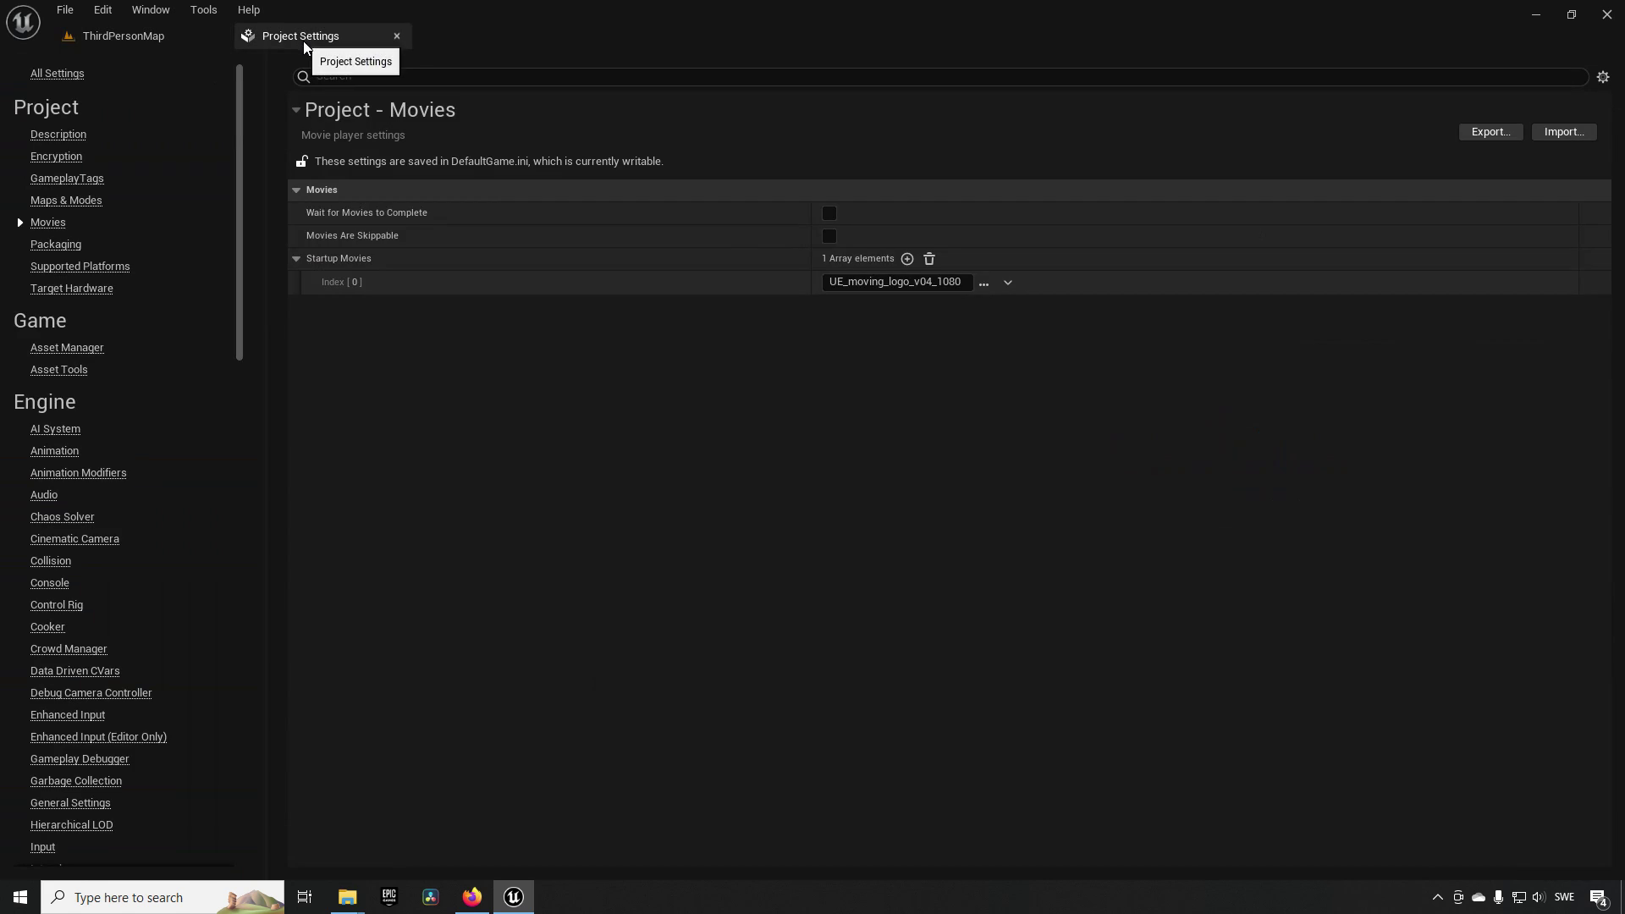
pyautogui.click(984, 285)
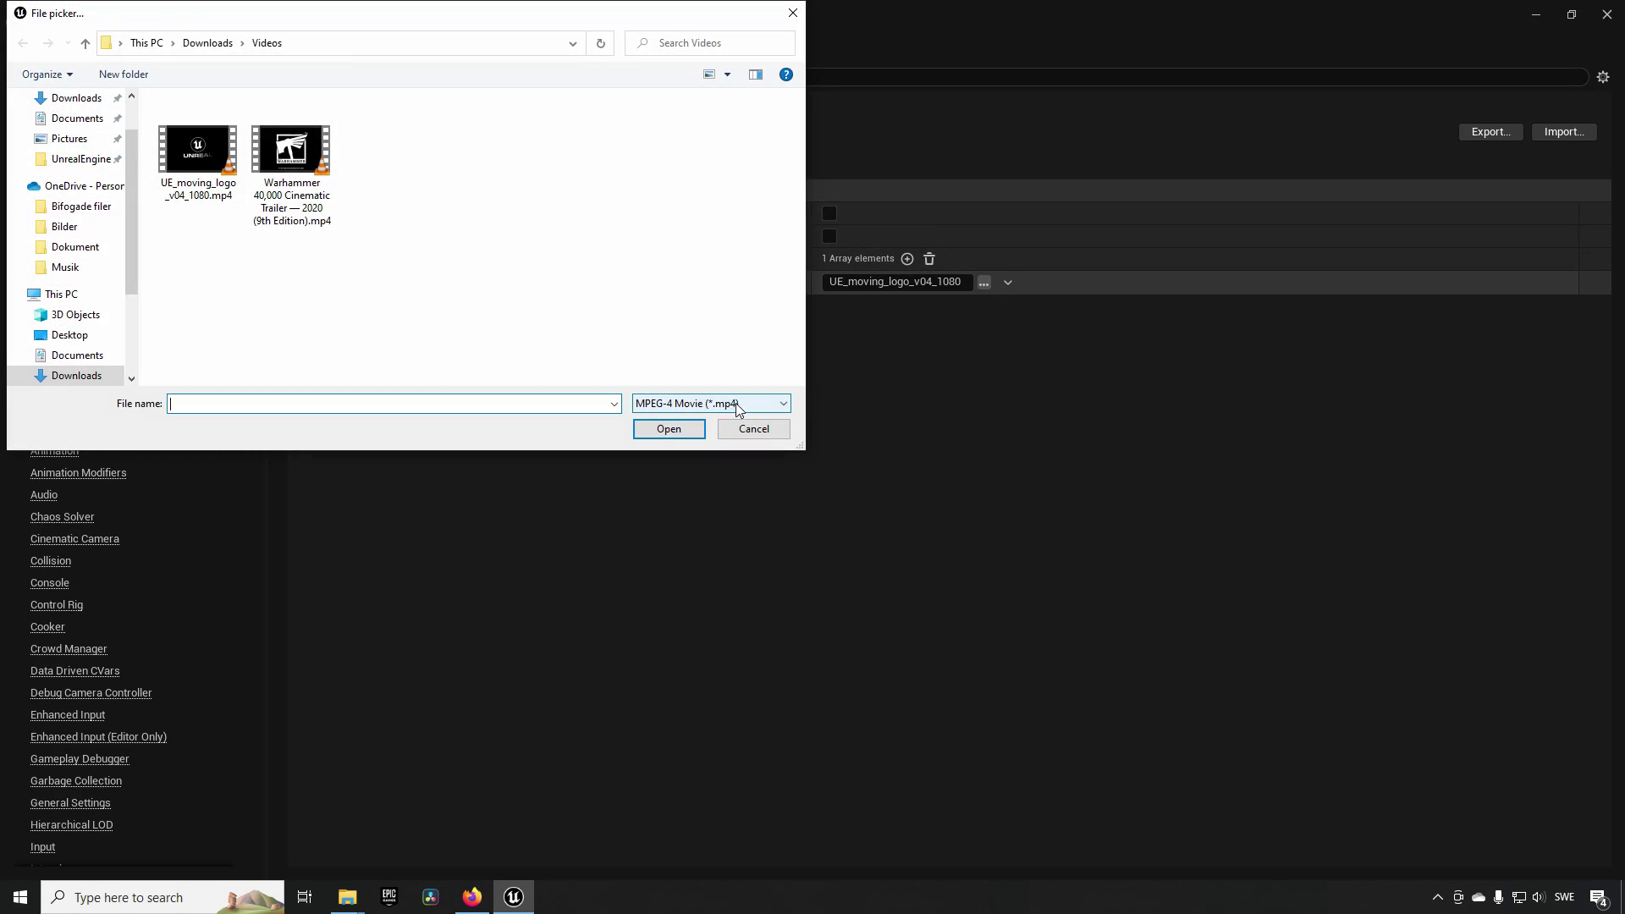
pyautogui.click(753, 430)
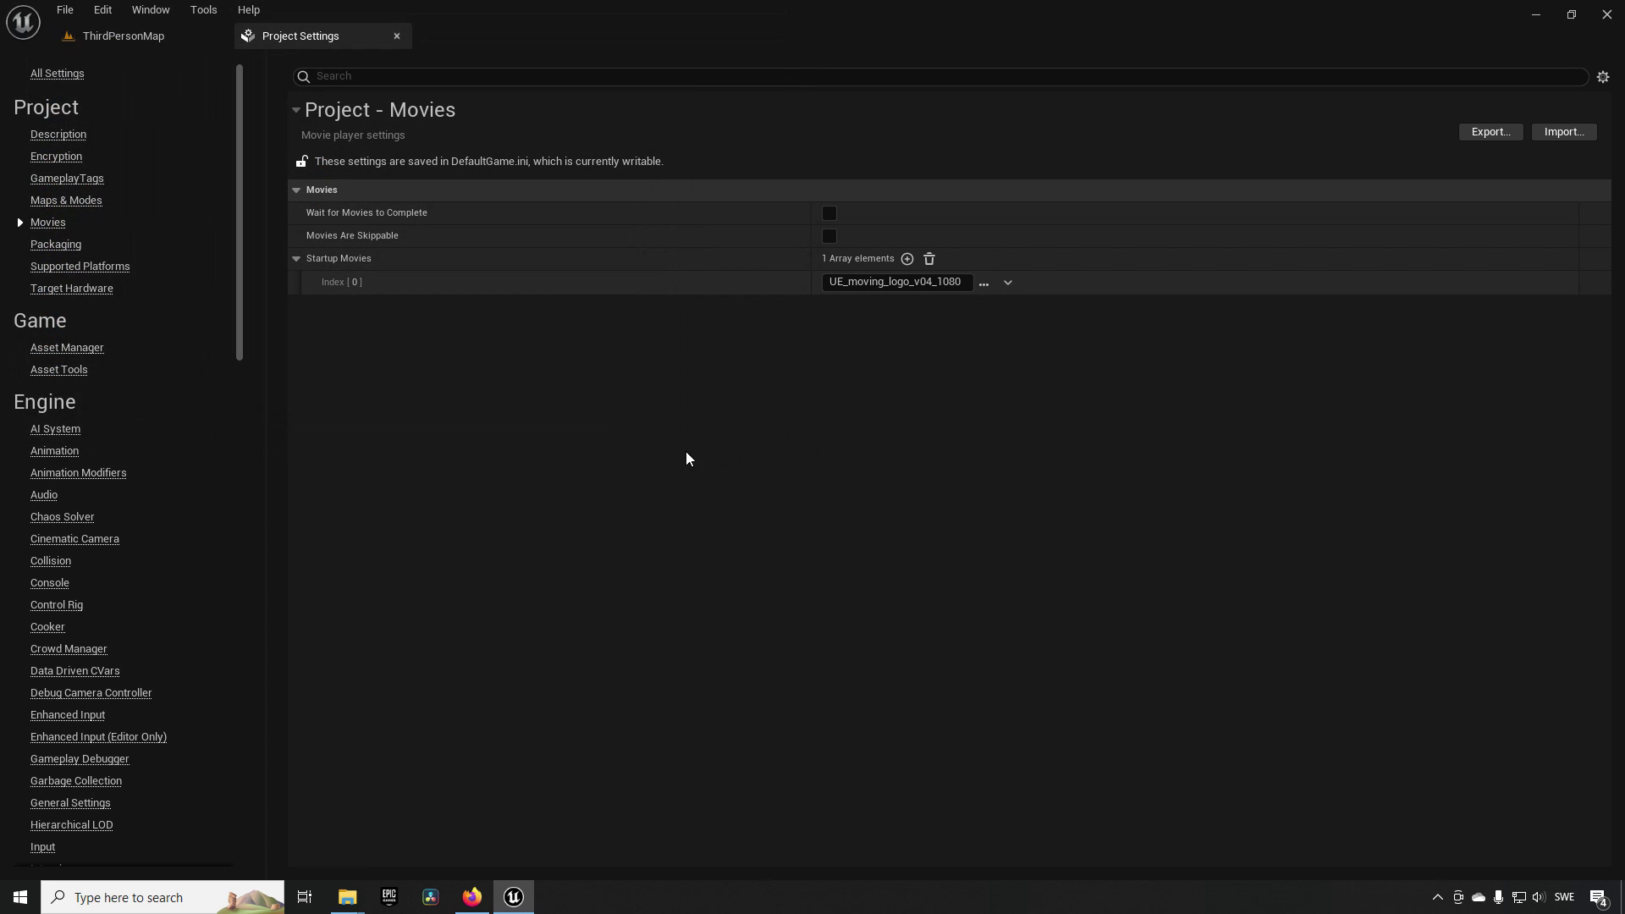
pyautogui.click(165, 38)
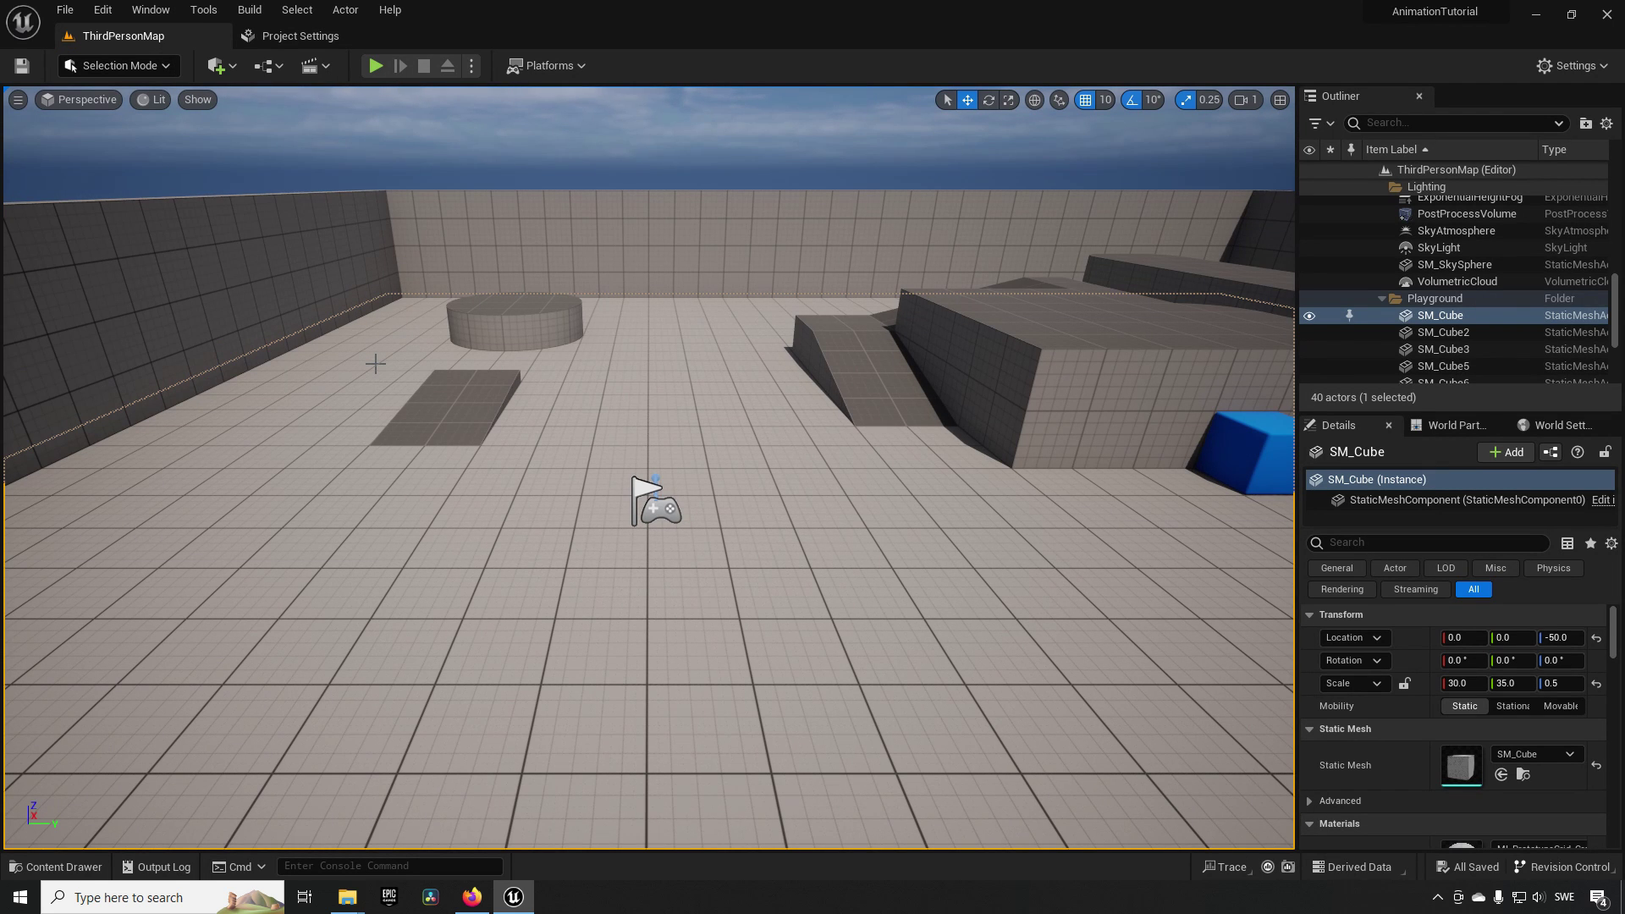
# - Run the level as a Standalone Game to watch the logo startup movie, then exit
pyautogui.click(375, 66)
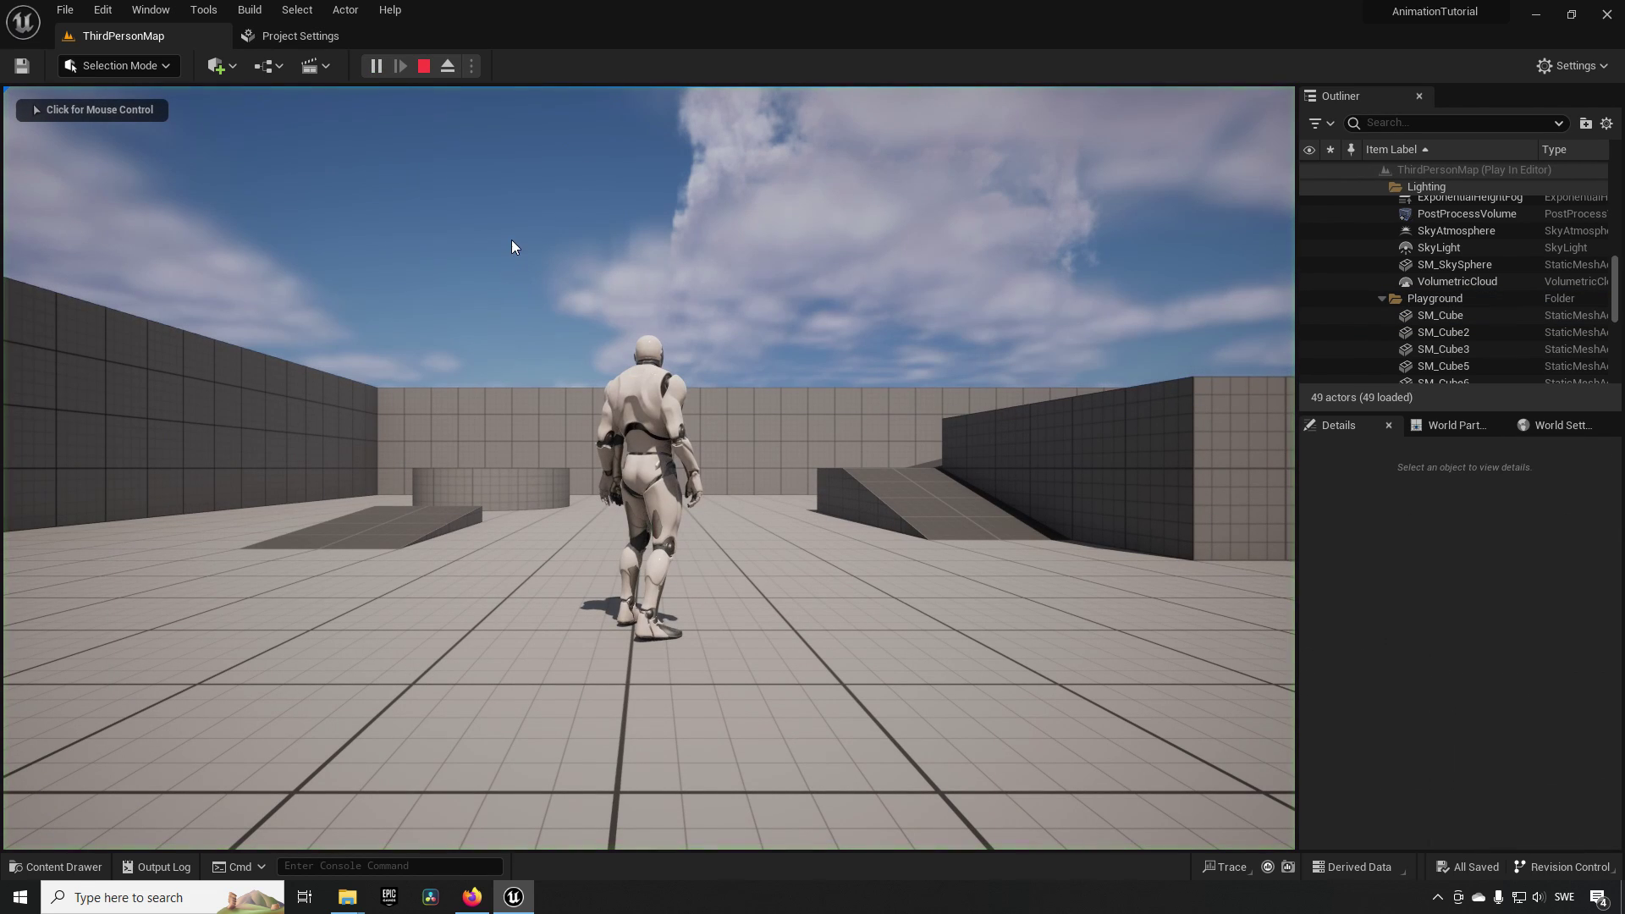
pyautogui.click(432, 68)
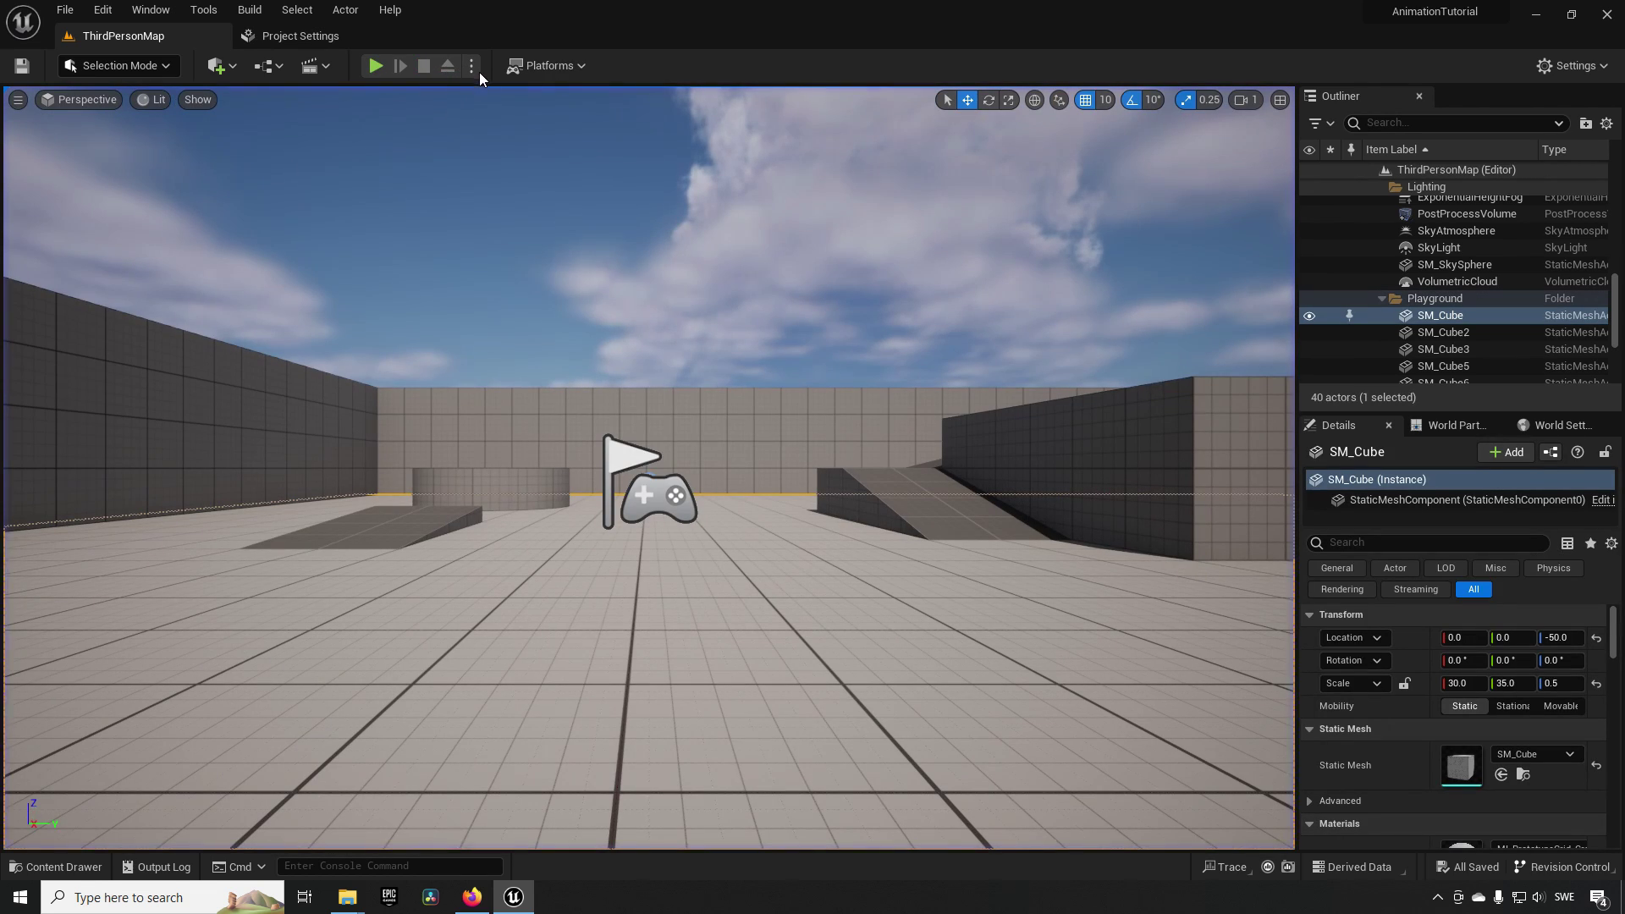
pyautogui.click(472, 68)
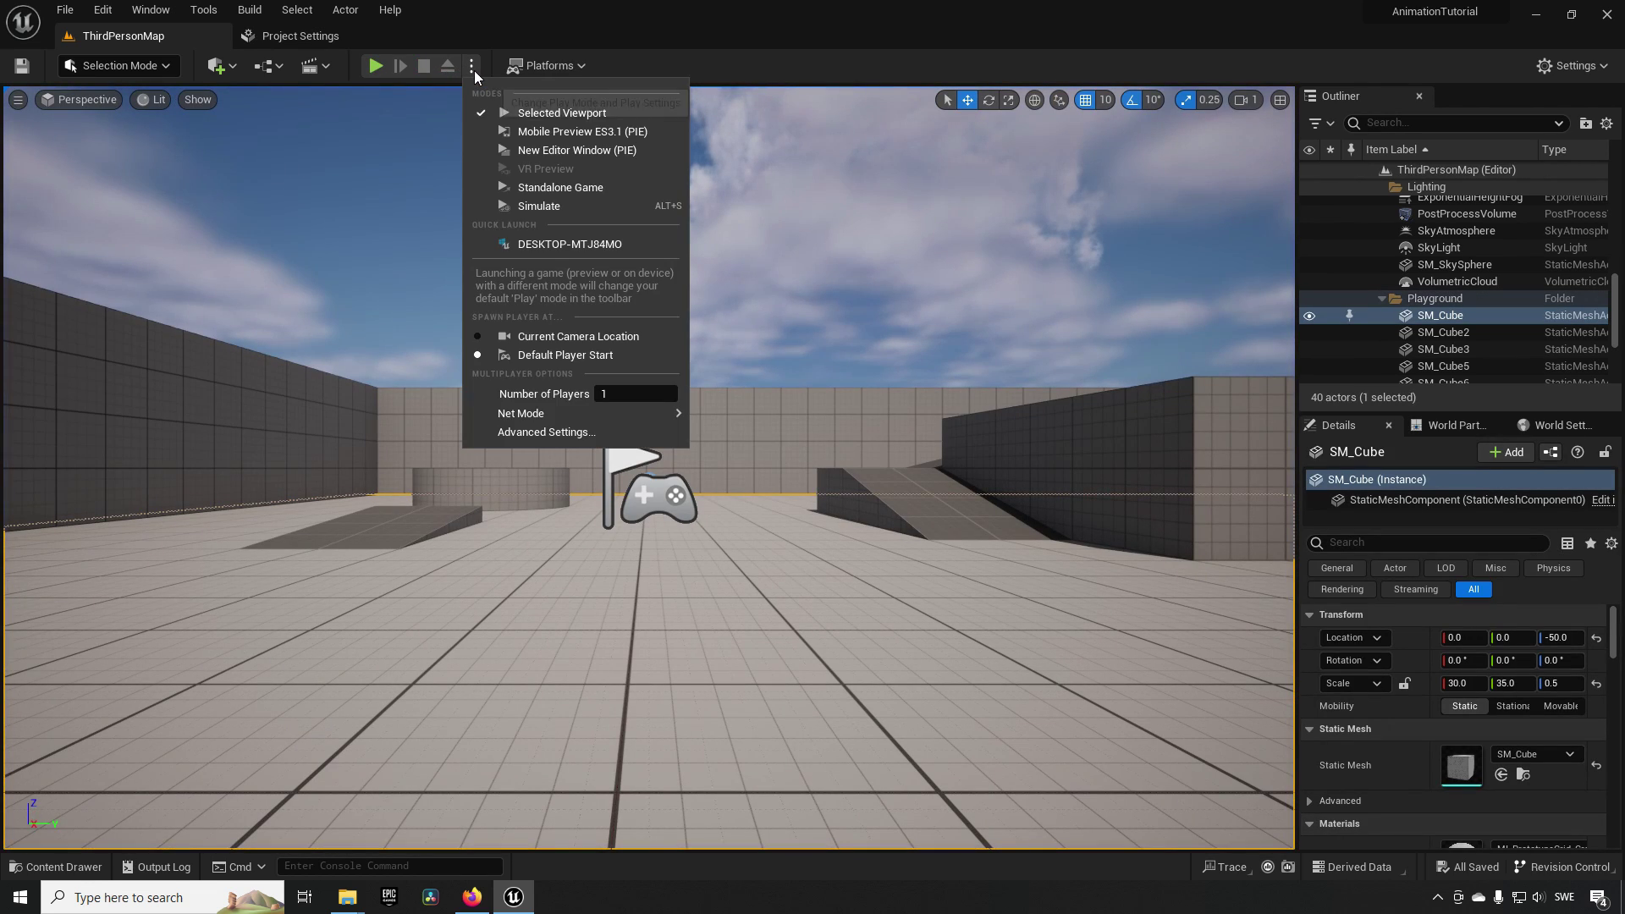
pyautogui.click(540, 193)
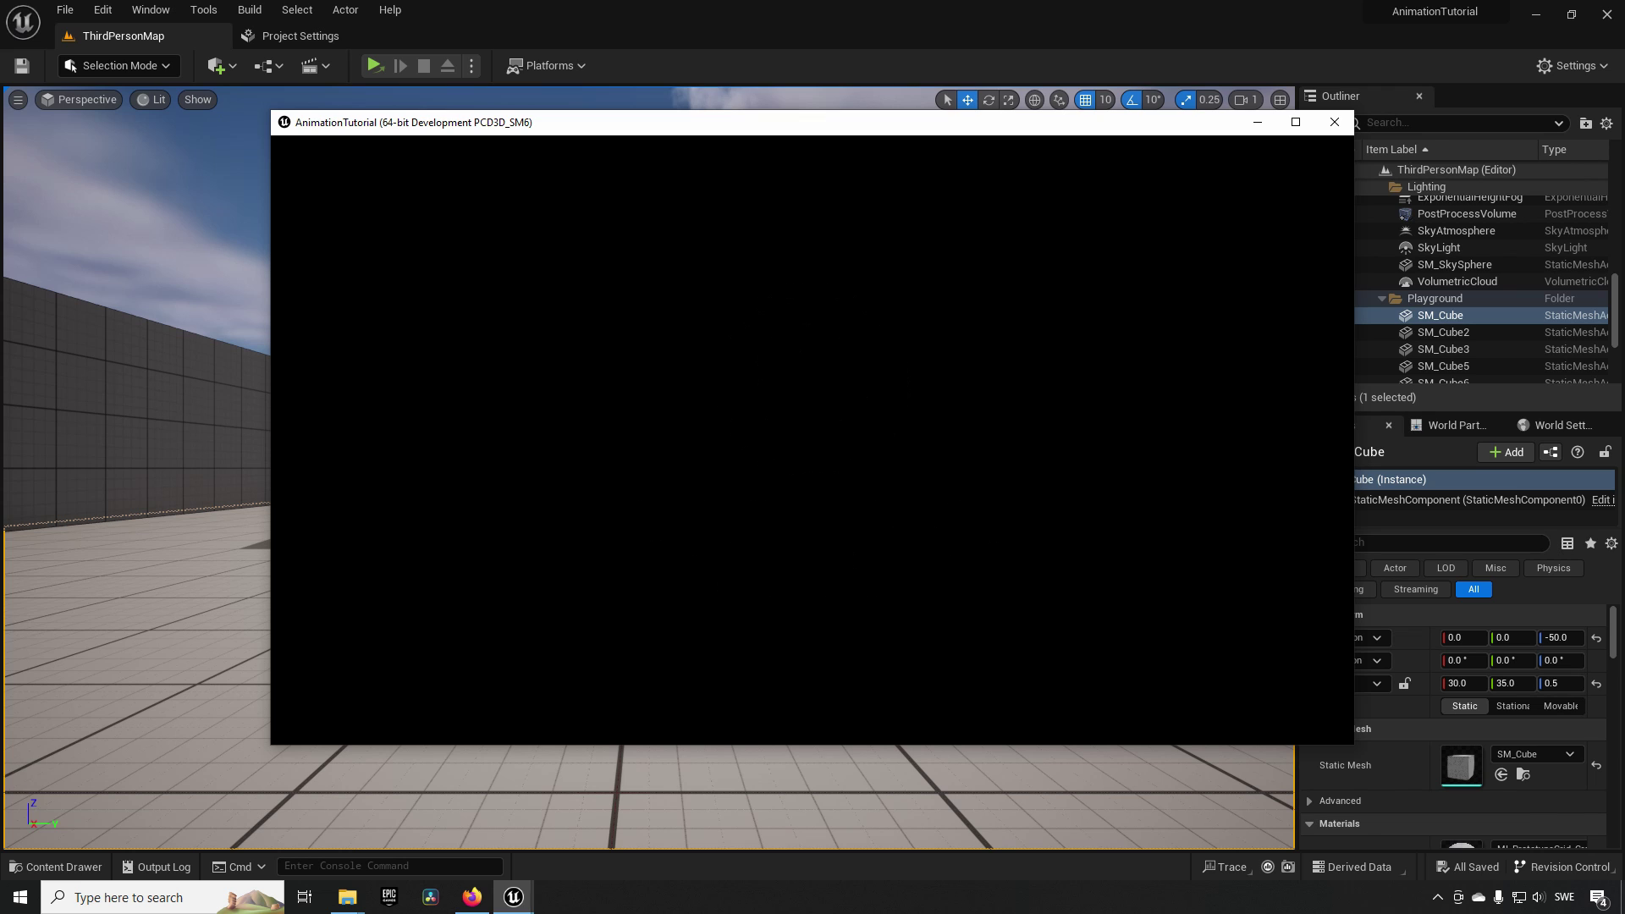
pyautogui.press('Escape')
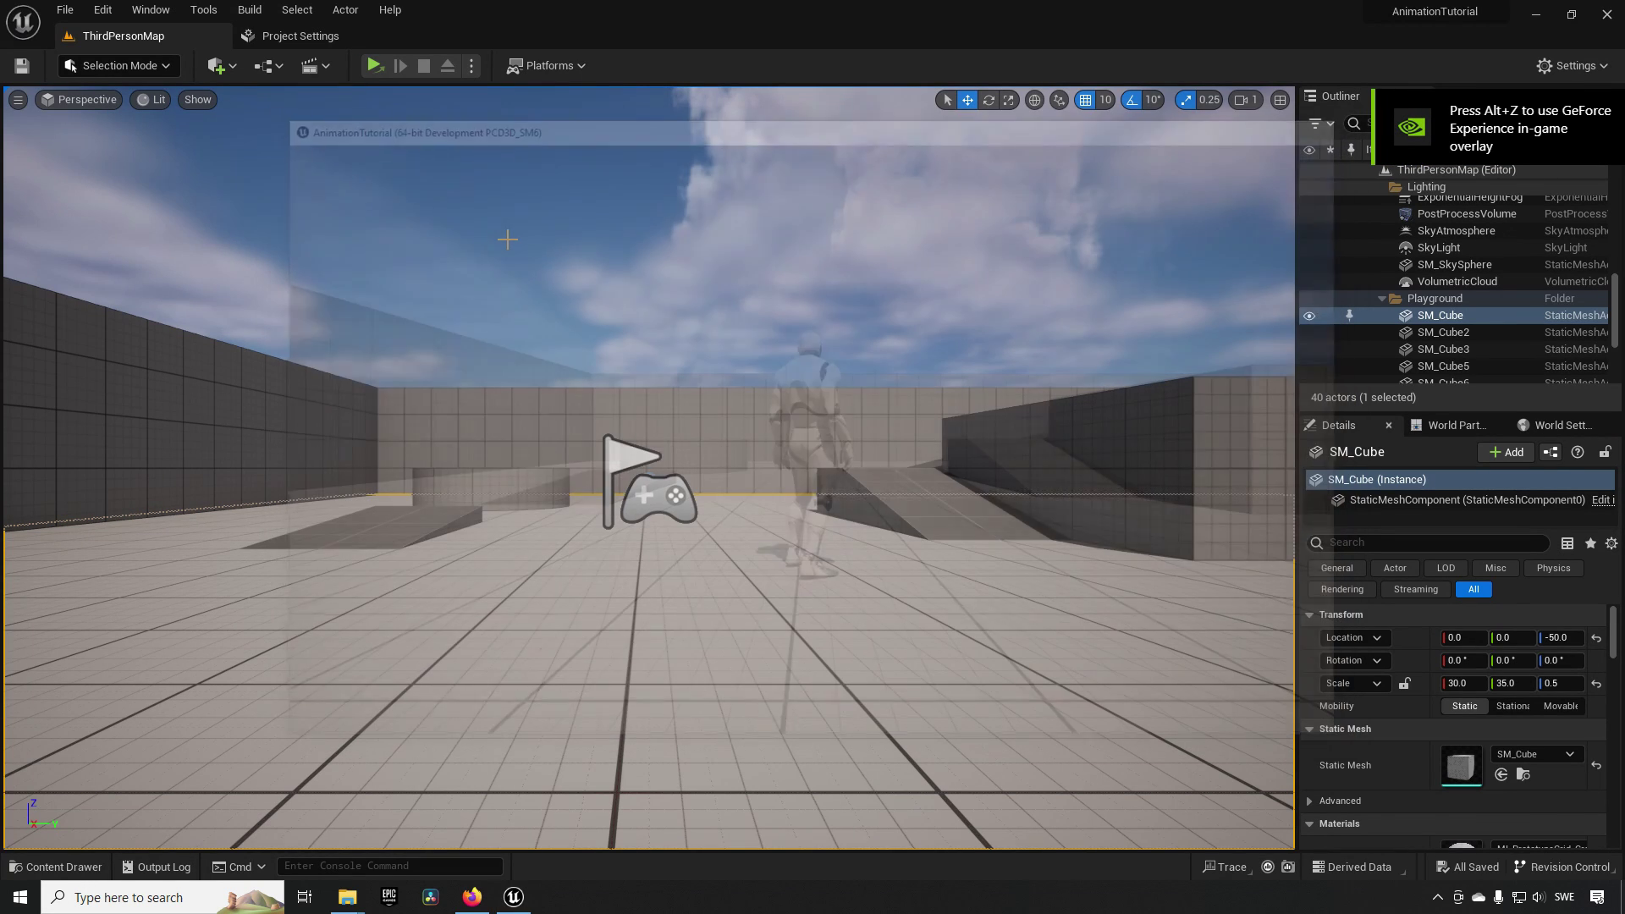
# - Replace Startup Movie Index [0] with the Warhammer cinematic trailer, copied into the project
pyautogui.click(298, 39)
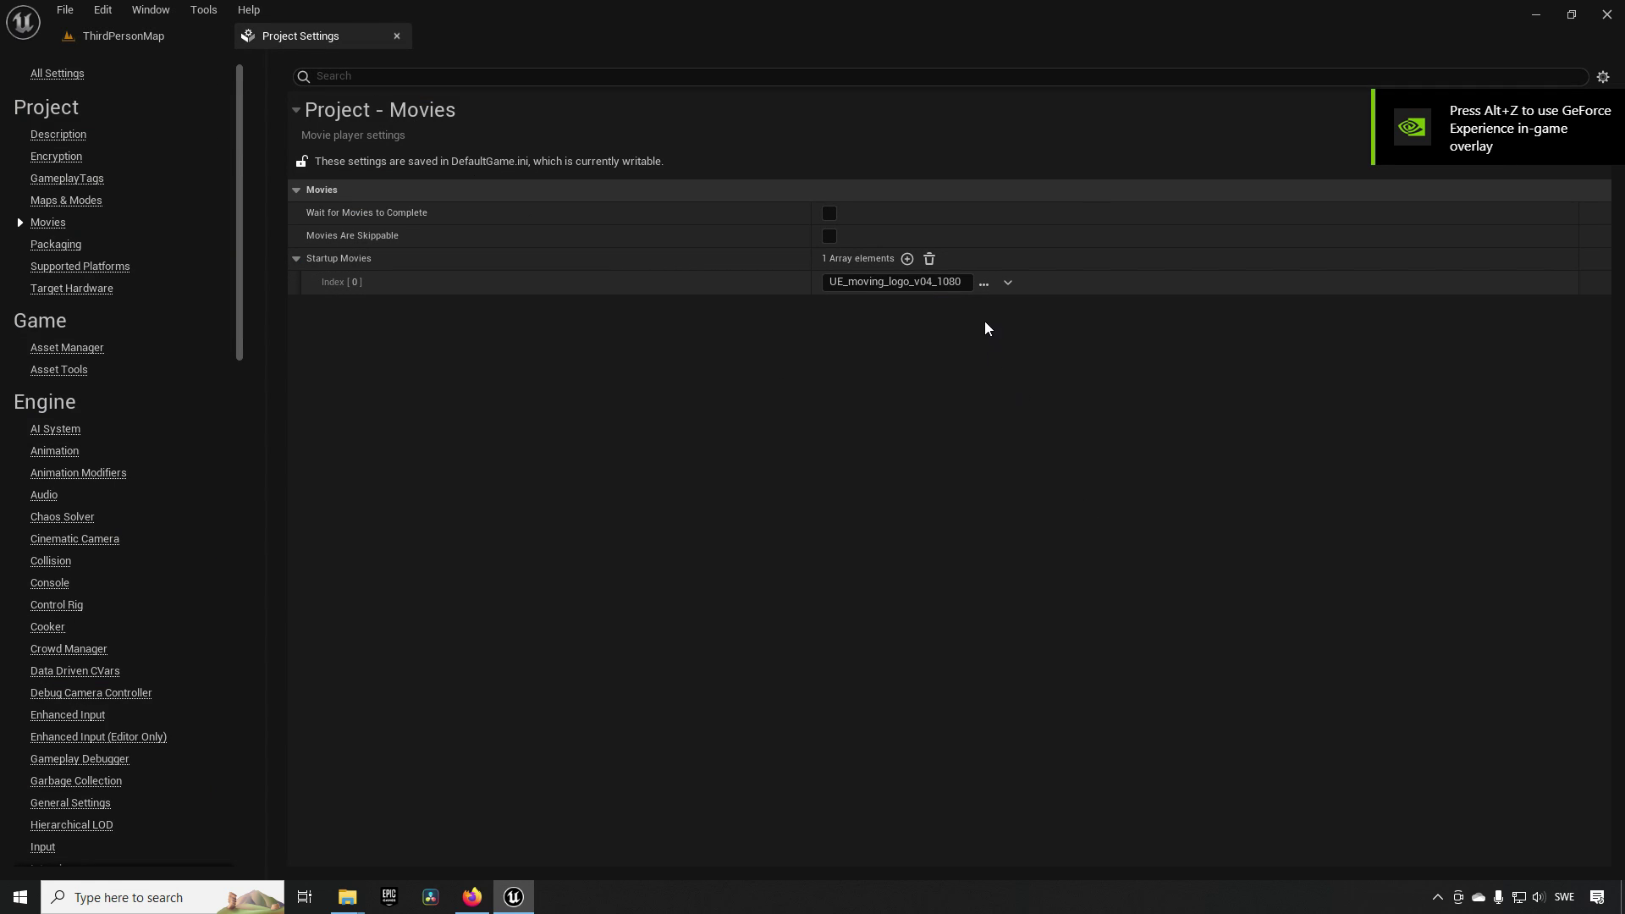
pyautogui.click(983, 283)
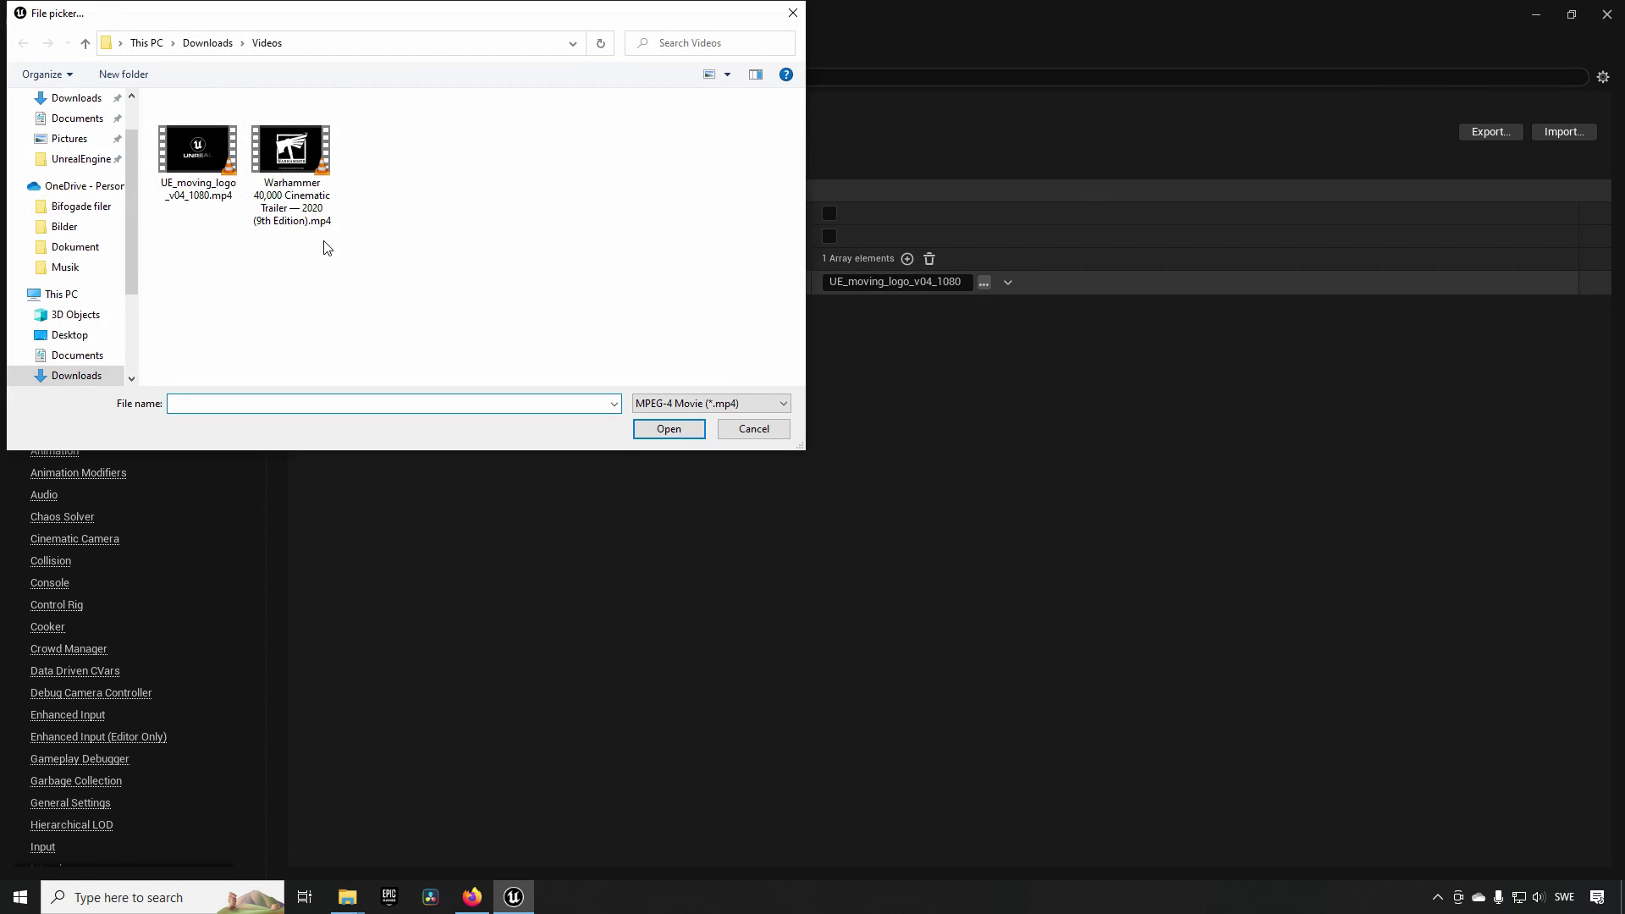
pyautogui.click(296, 174)
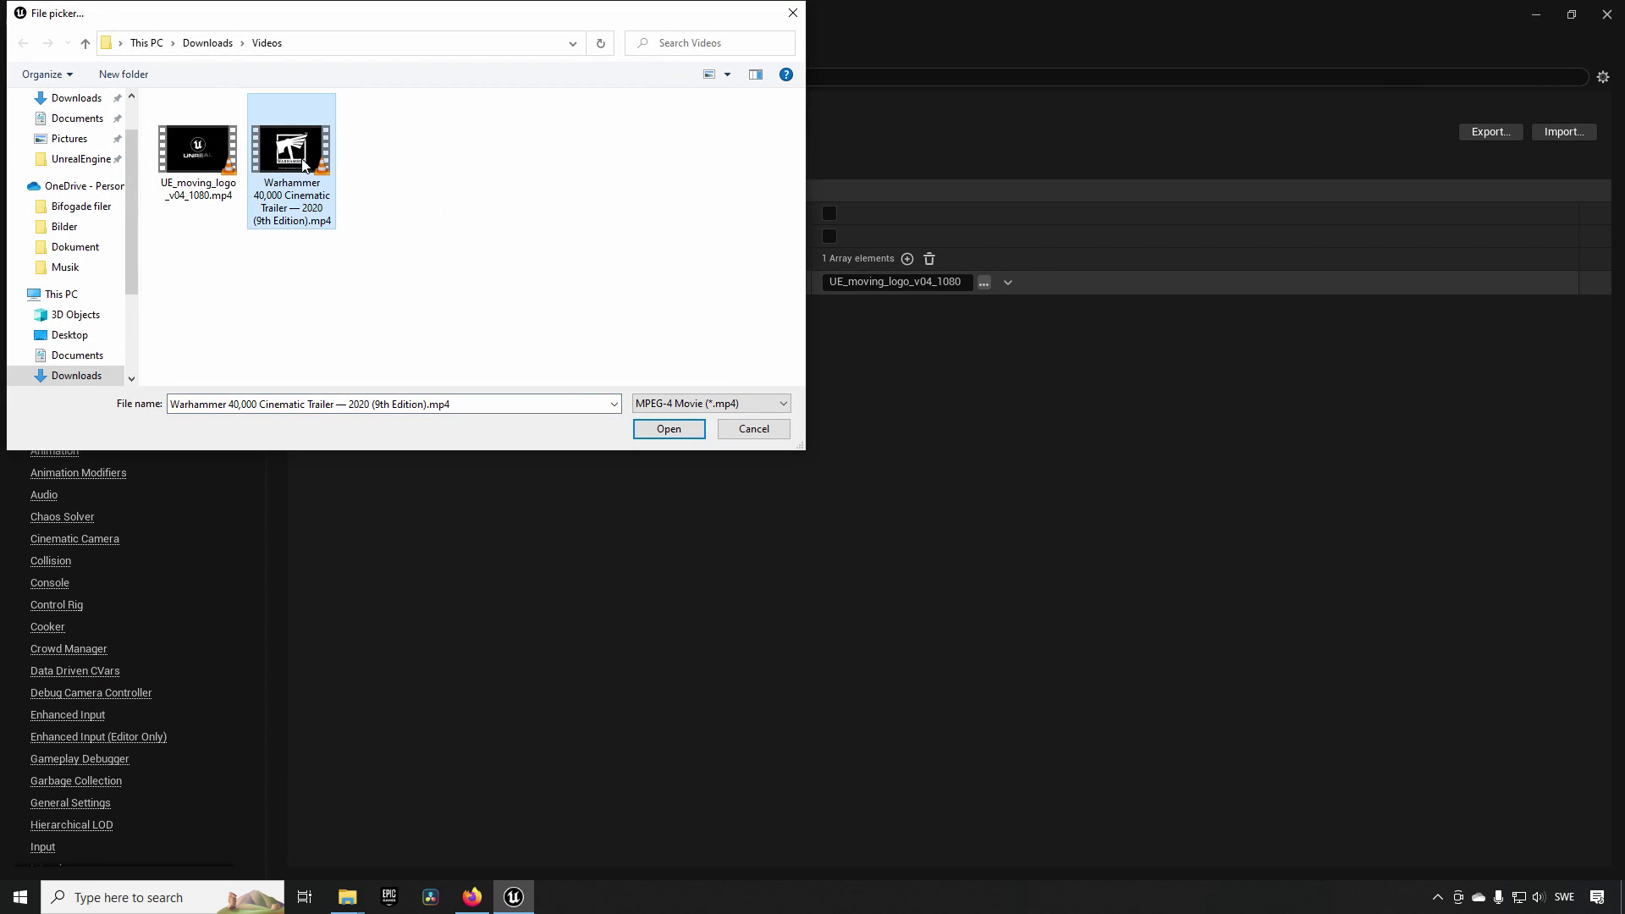
pyautogui.doubleClick(304, 163)
pyautogui.click(890, 493)
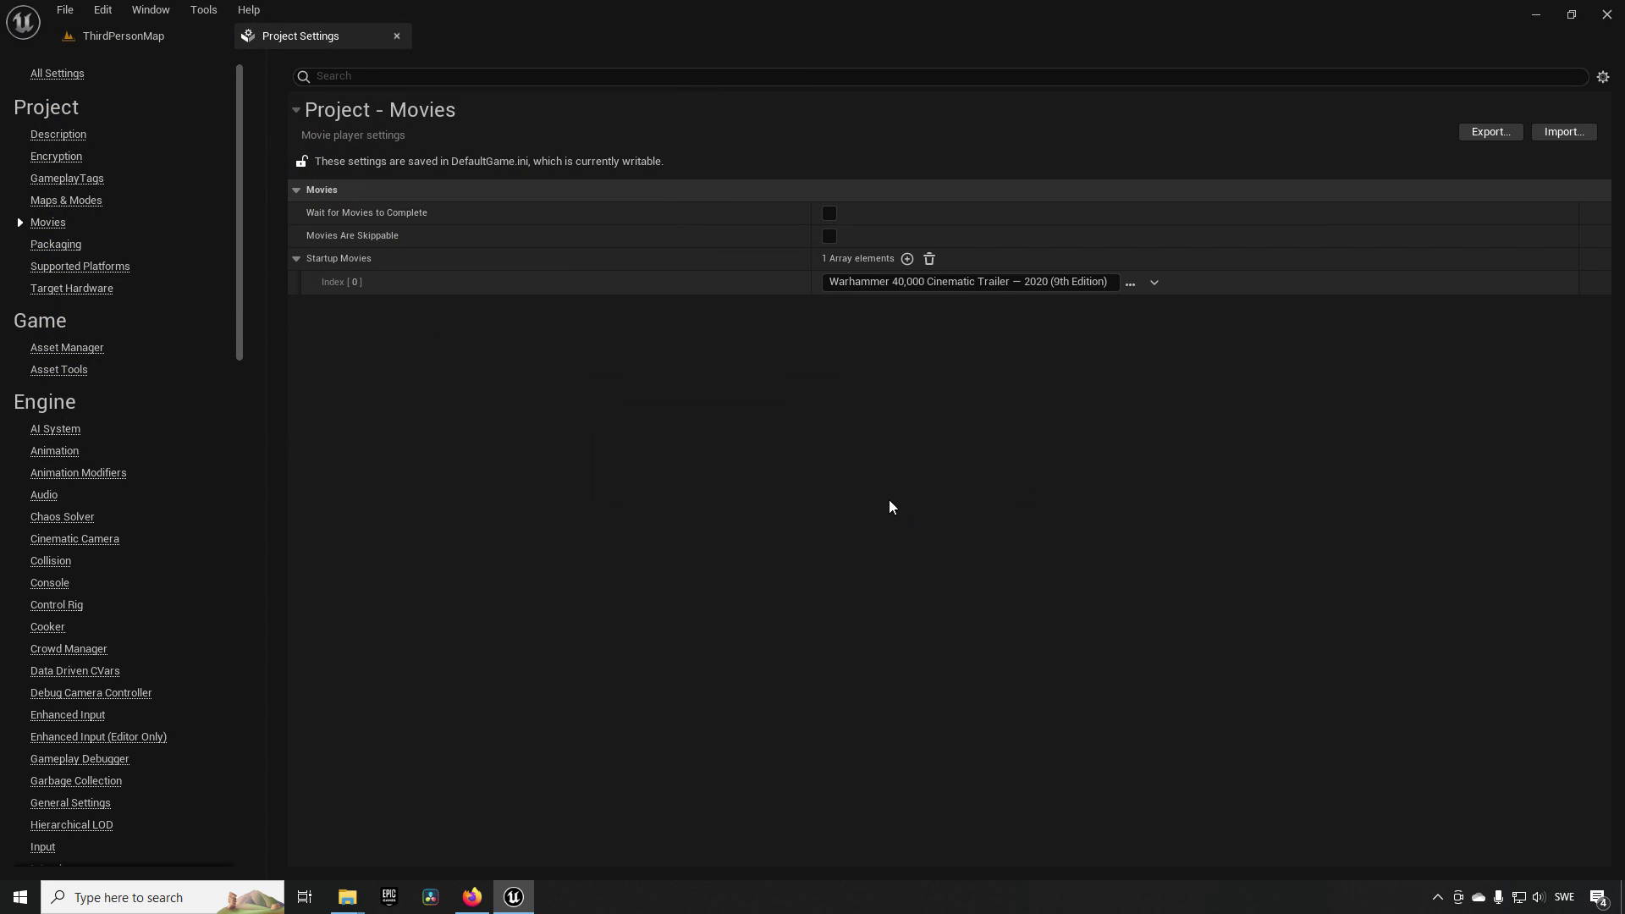
# - Add UE_moving_logo_v04_1080 as Startup Movie Index [1], copied into the project
pyautogui.click(906, 259)
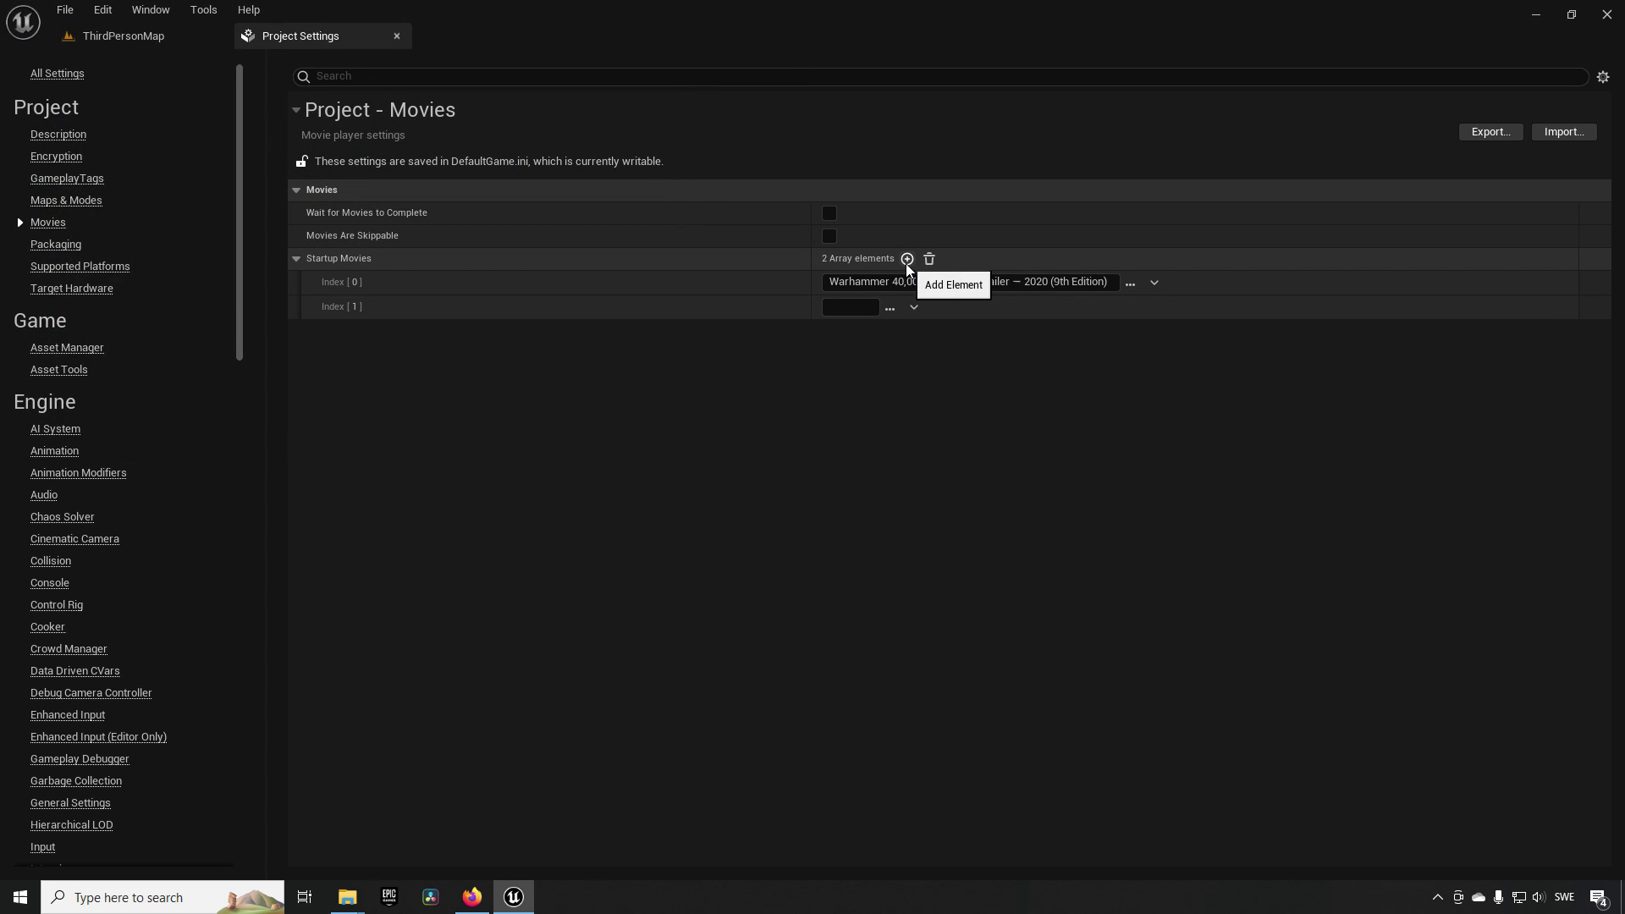
pyautogui.click(889, 308)
pyautogui.doubleClick(242, 218)
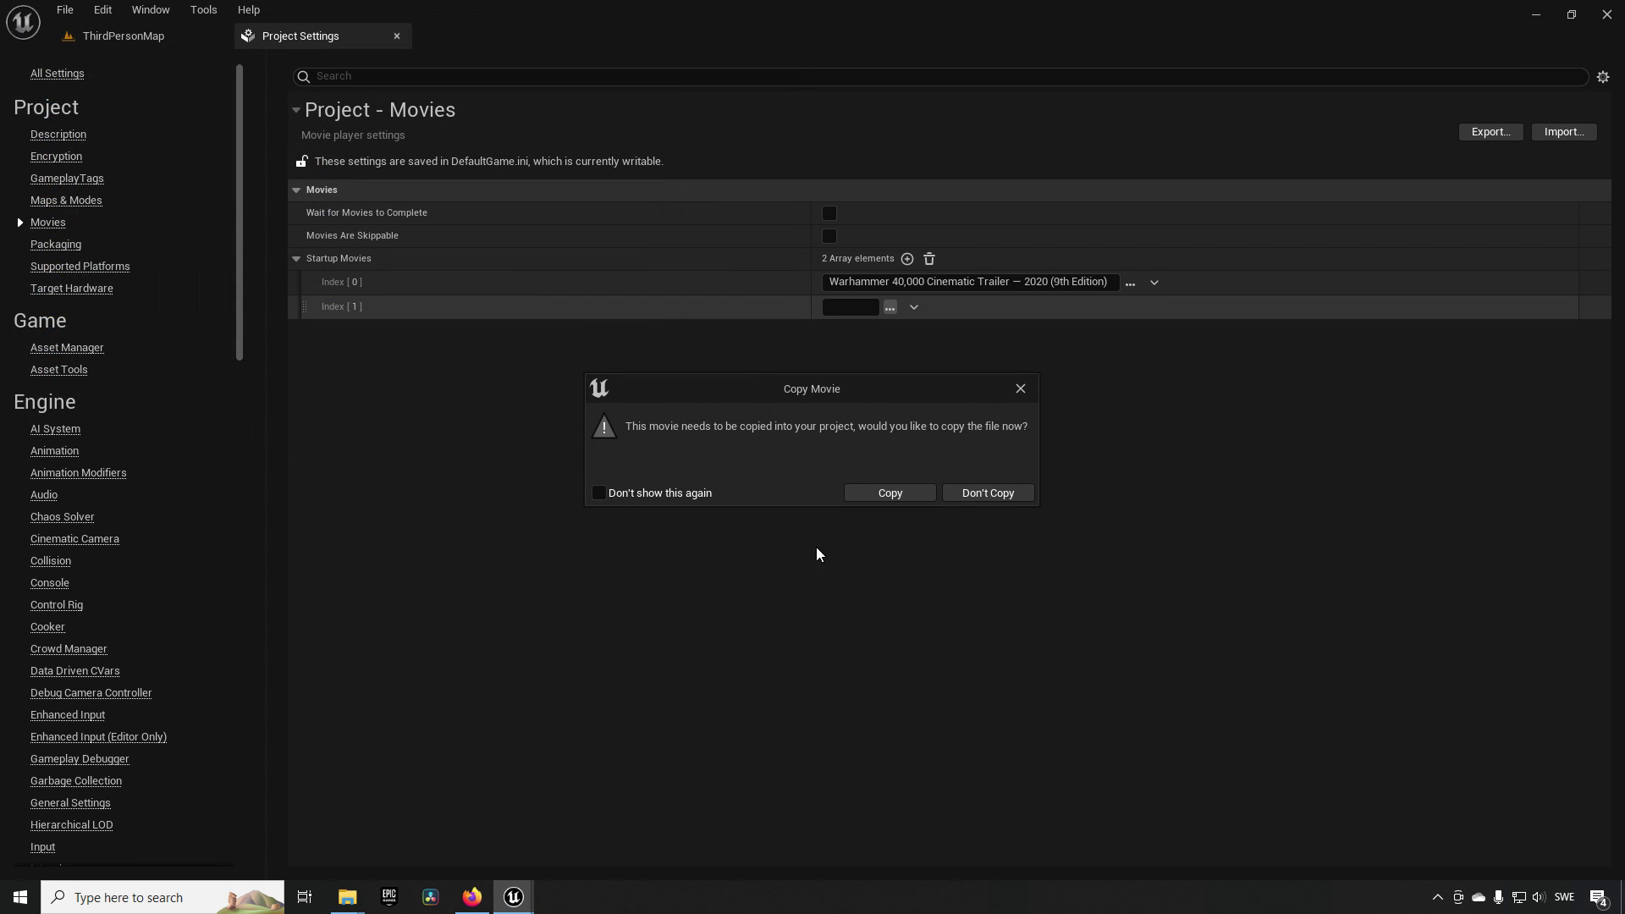
pyautogui.click(893, 497)
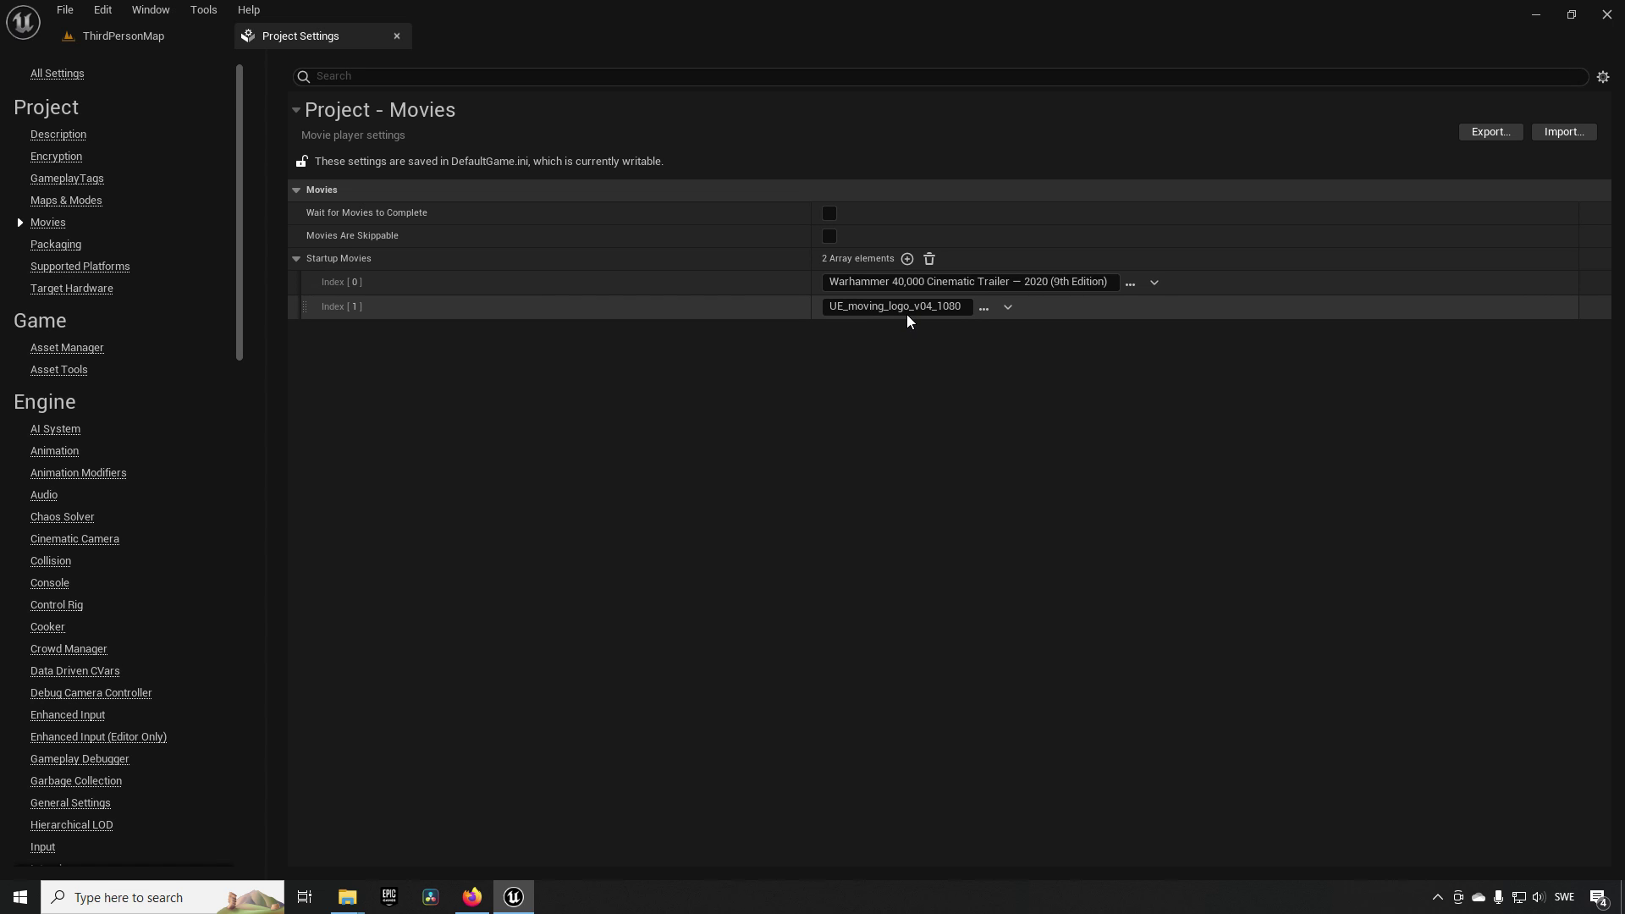
pyautogui.click(132, 37)
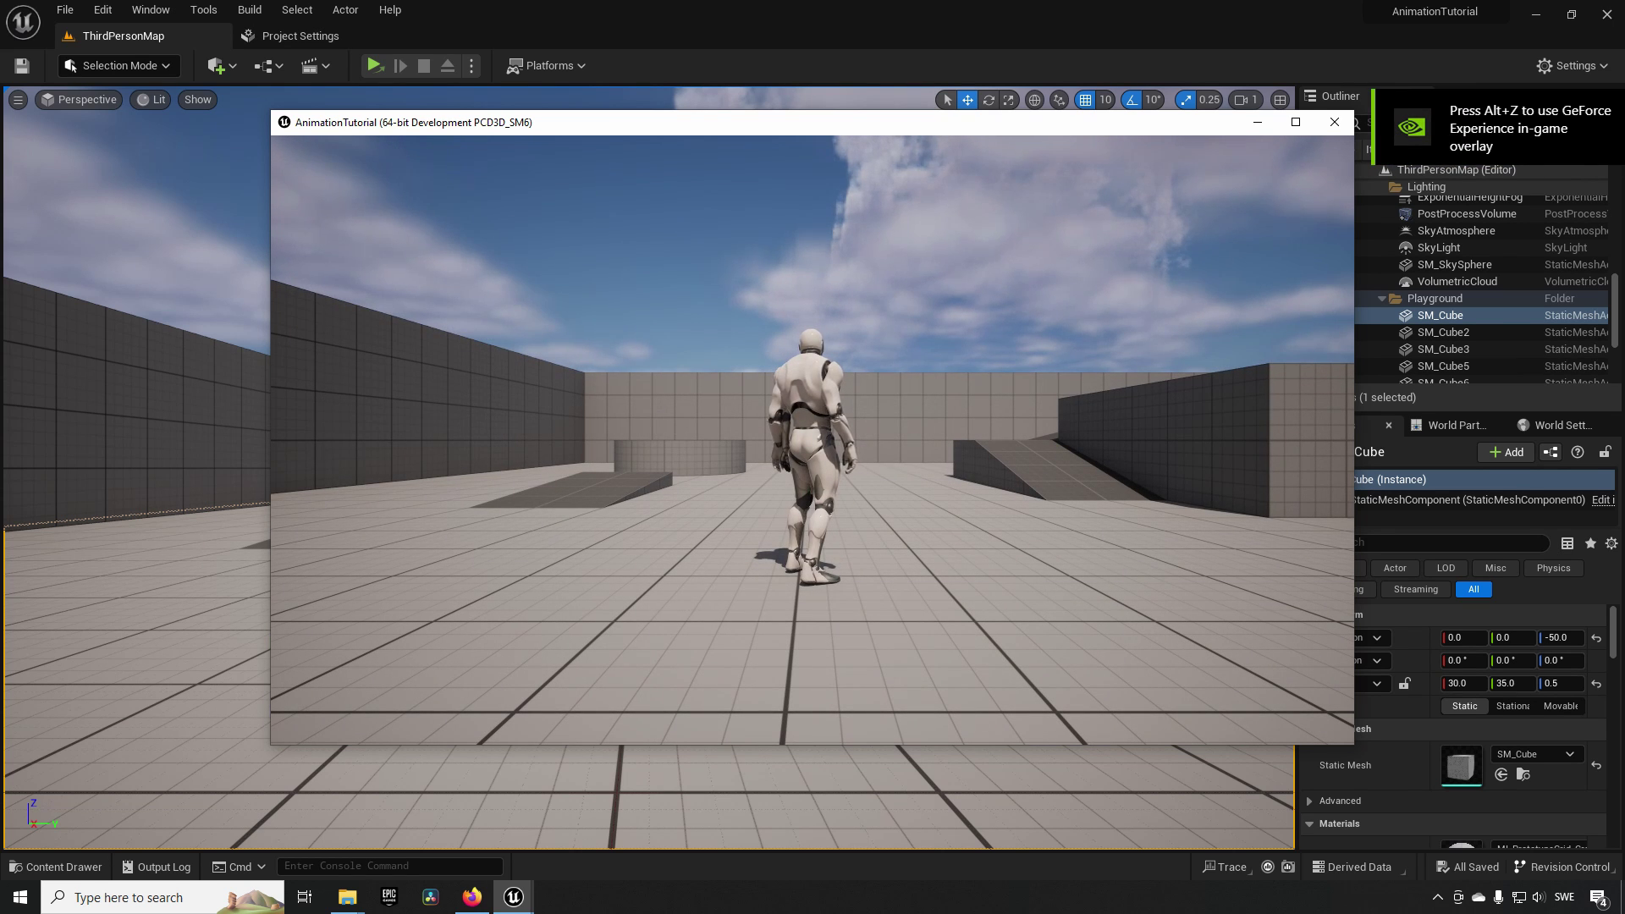
pyautogui.press('Escape')
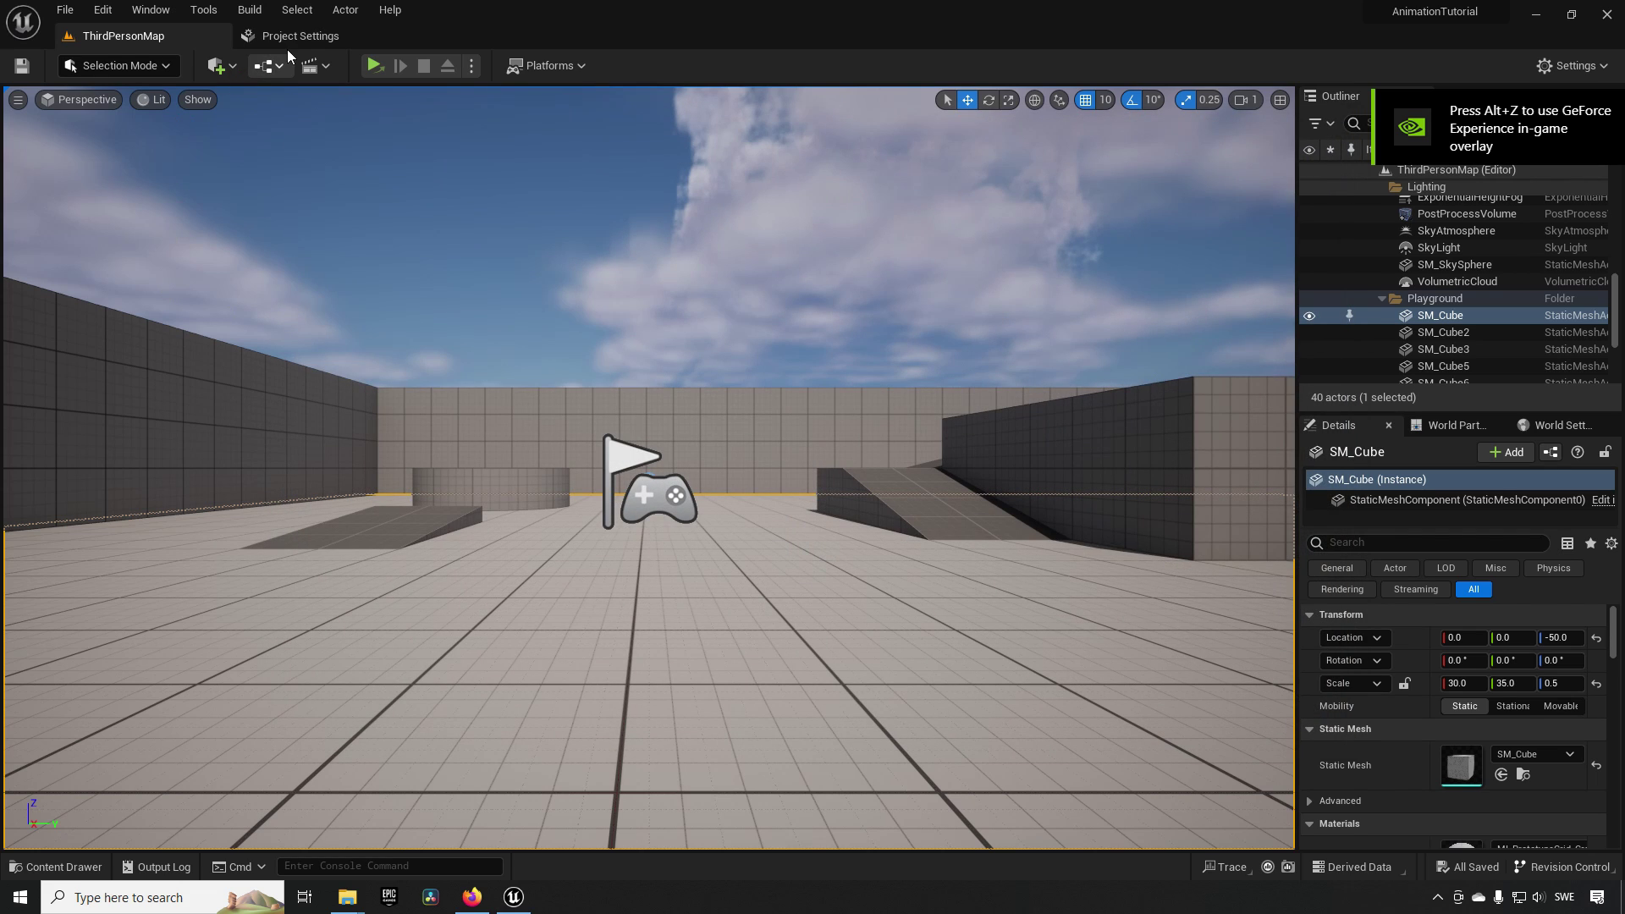
pyautogui.click(298, 35)
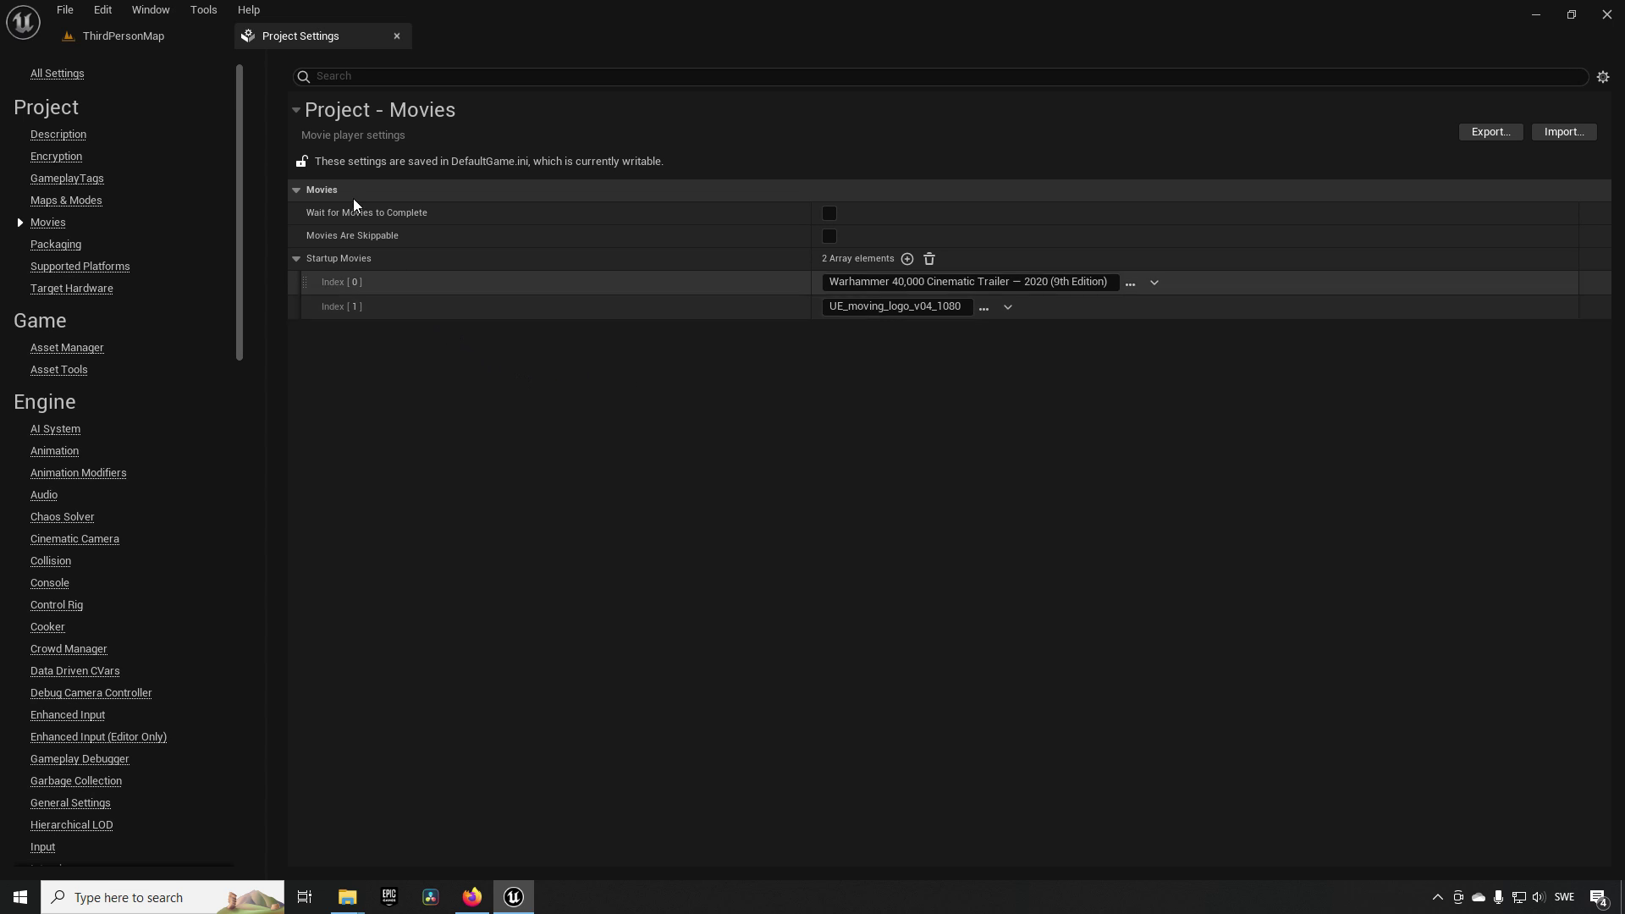
# - Enable Wait for Movies to Complete and test the Warhammer trailer in a standalone game
pyautogui.moveTo(347, 217)
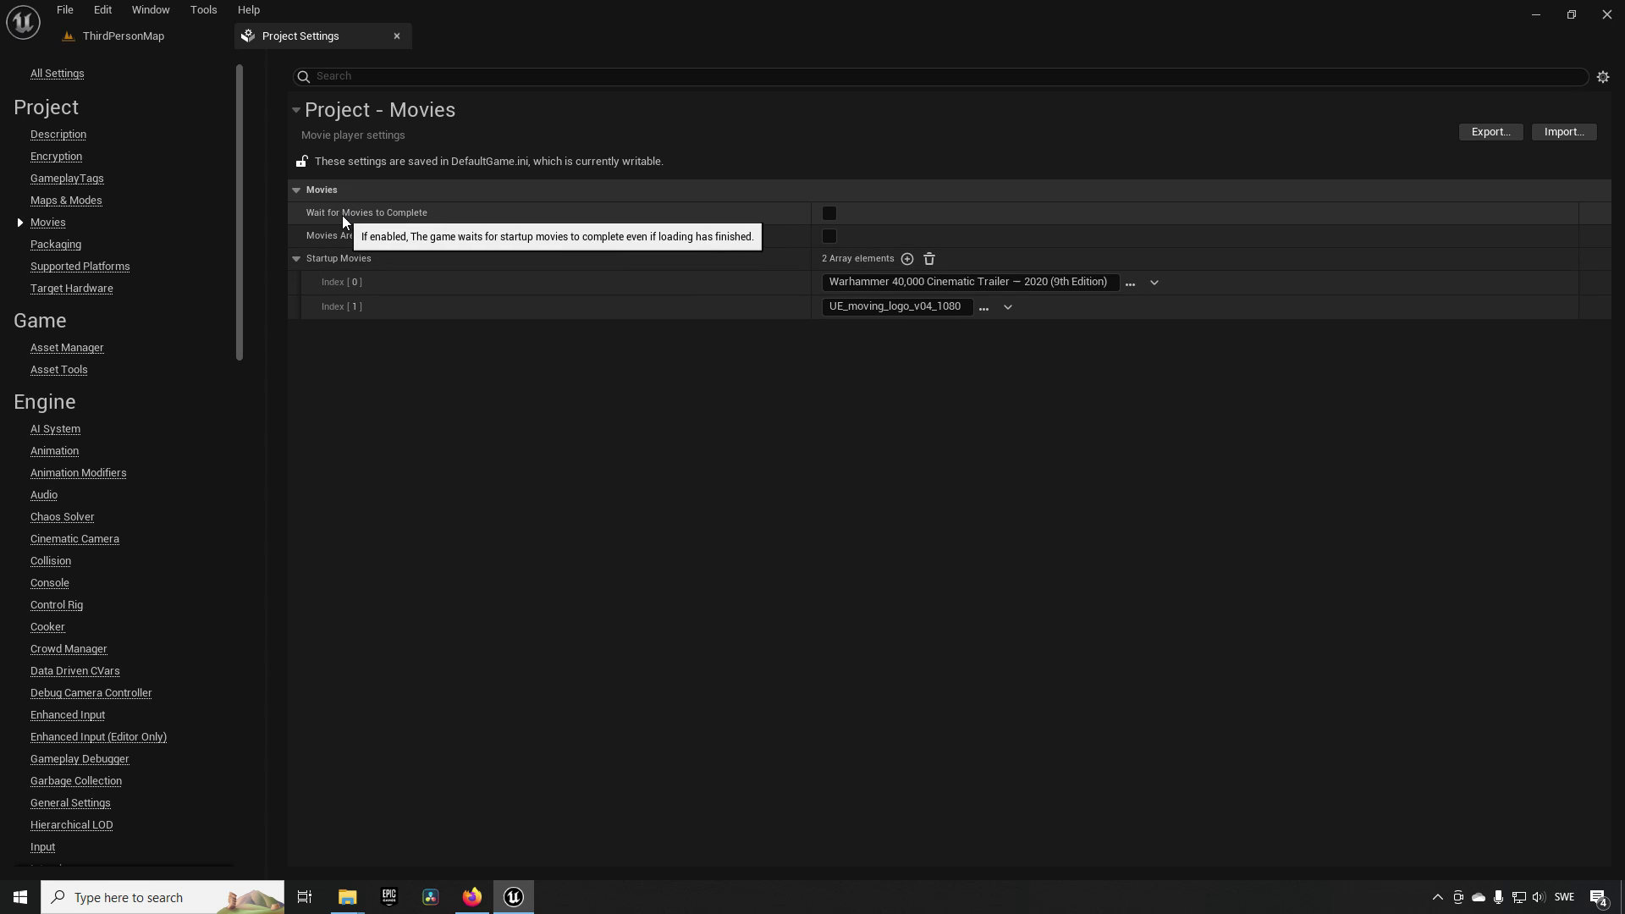
pyautogui.click(829, 214)
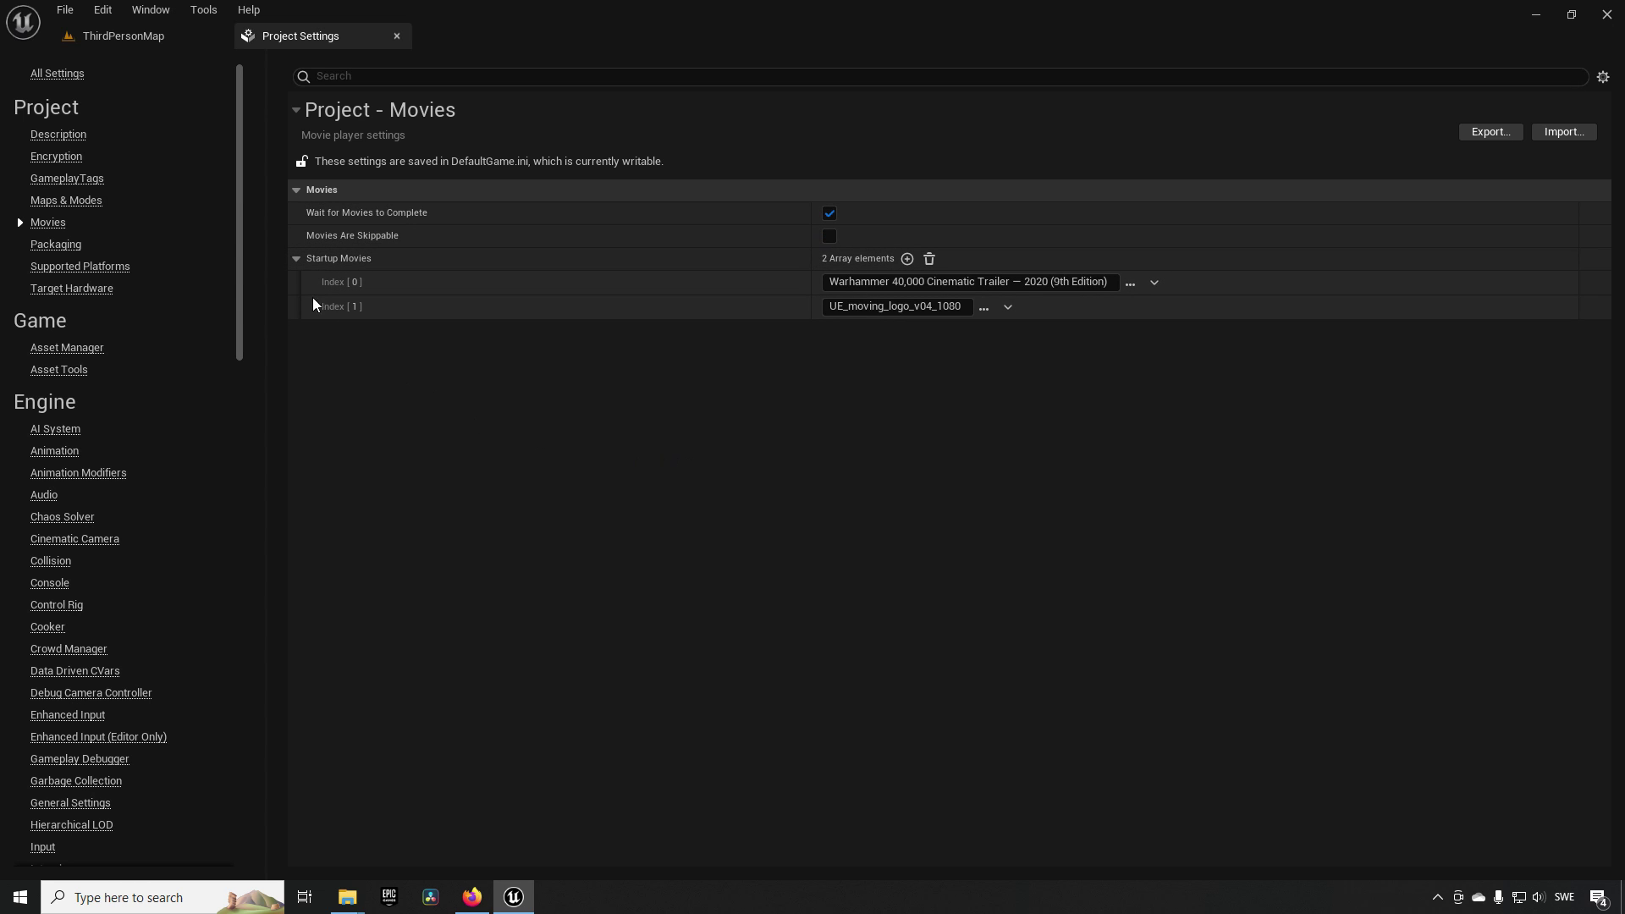
pyautogui.click(133, 35)
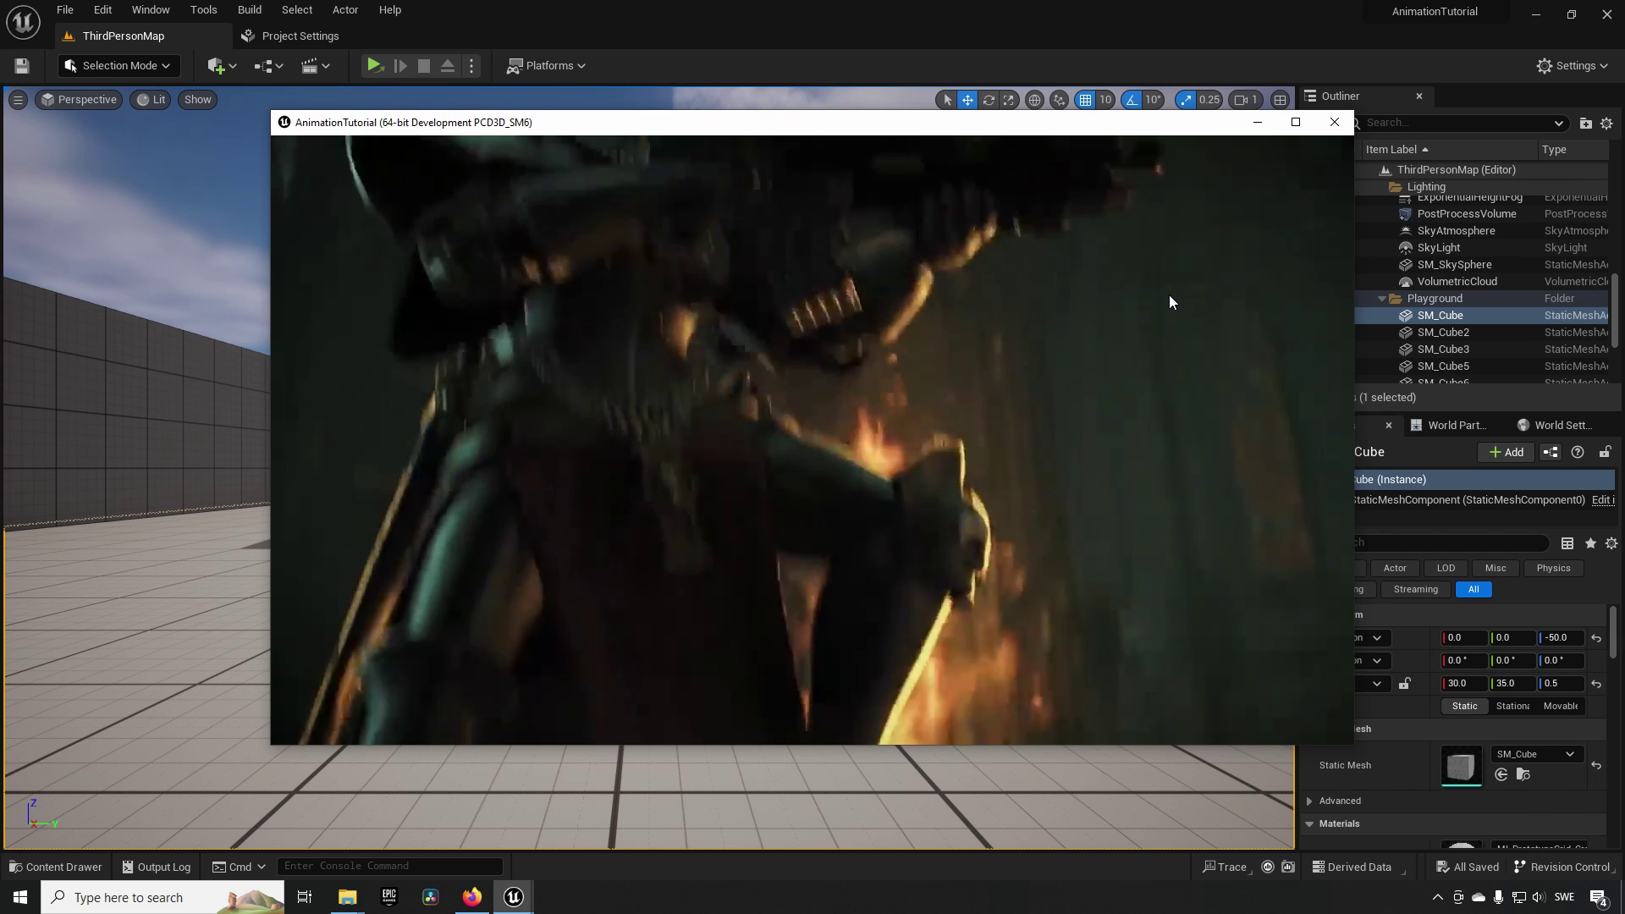
pyautogui.press('Escape')
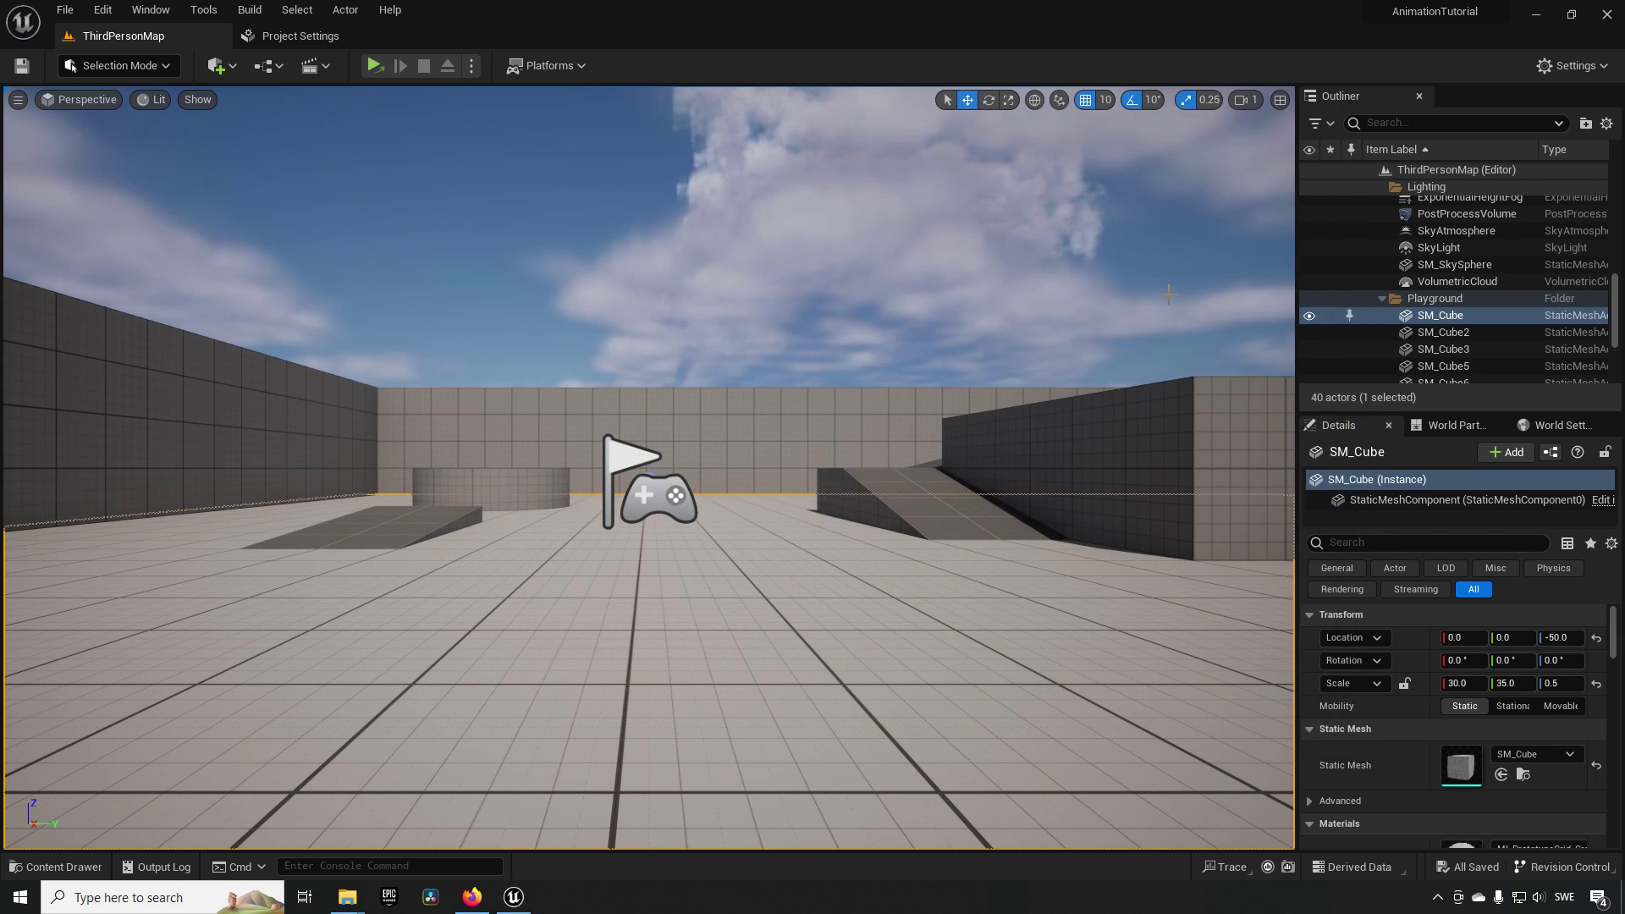
# - Enable Movies Are Skippable and test the startup movies in a standalone game run
pyautogui.click(327, 43)
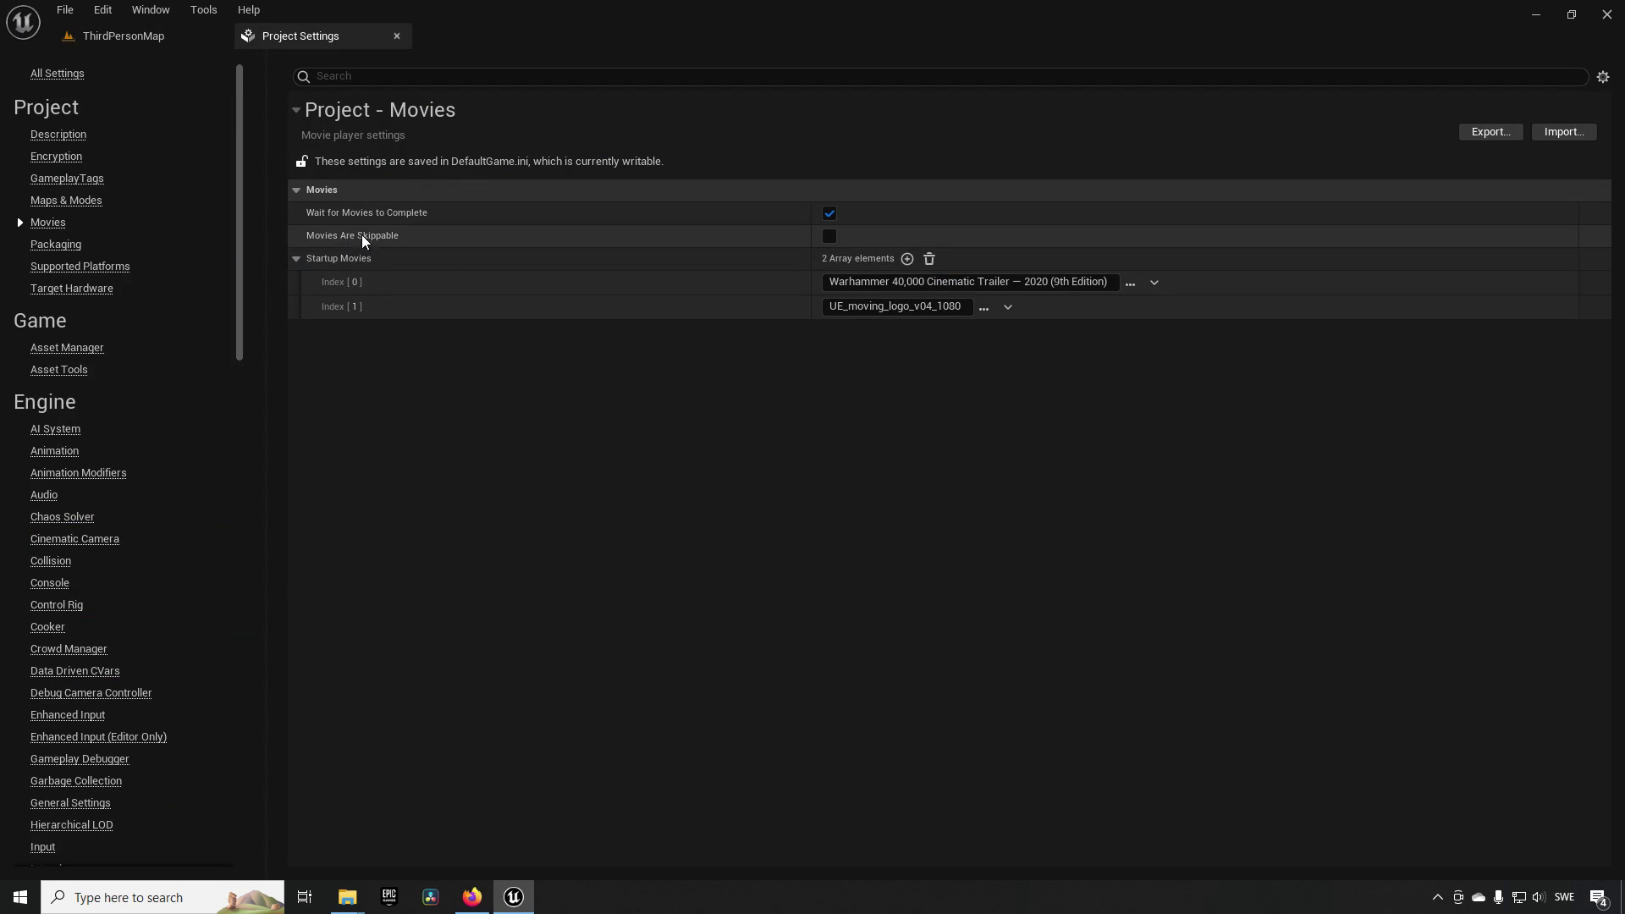
pyautogui.click(829, 236)
pyautogui.click(158, 37)
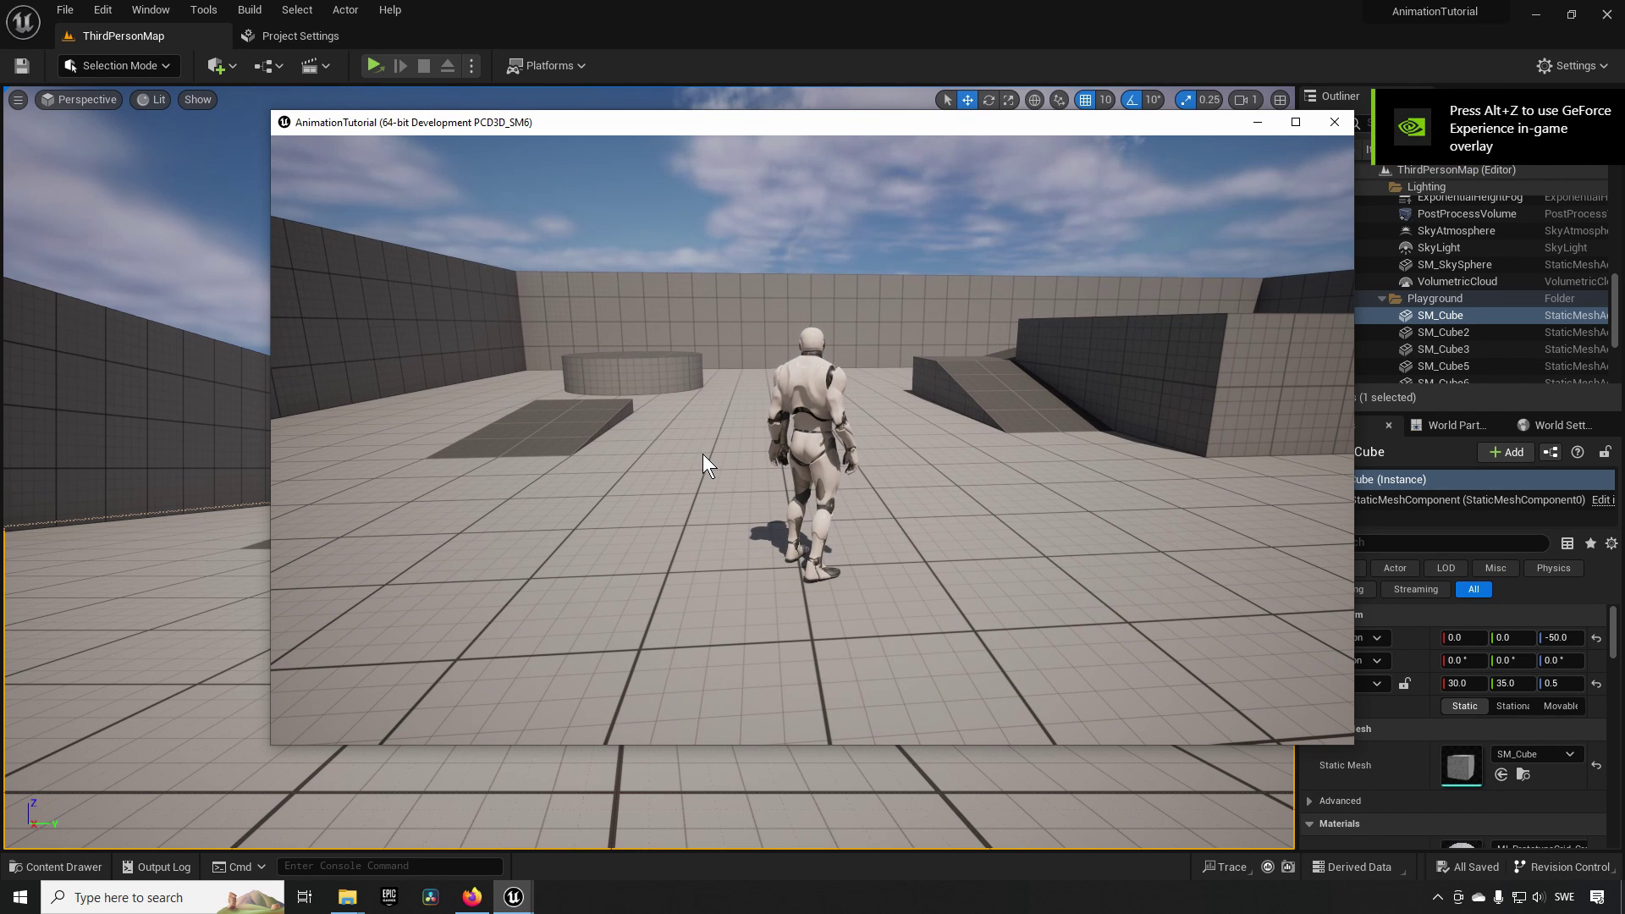
pyautogui.press('Escape')
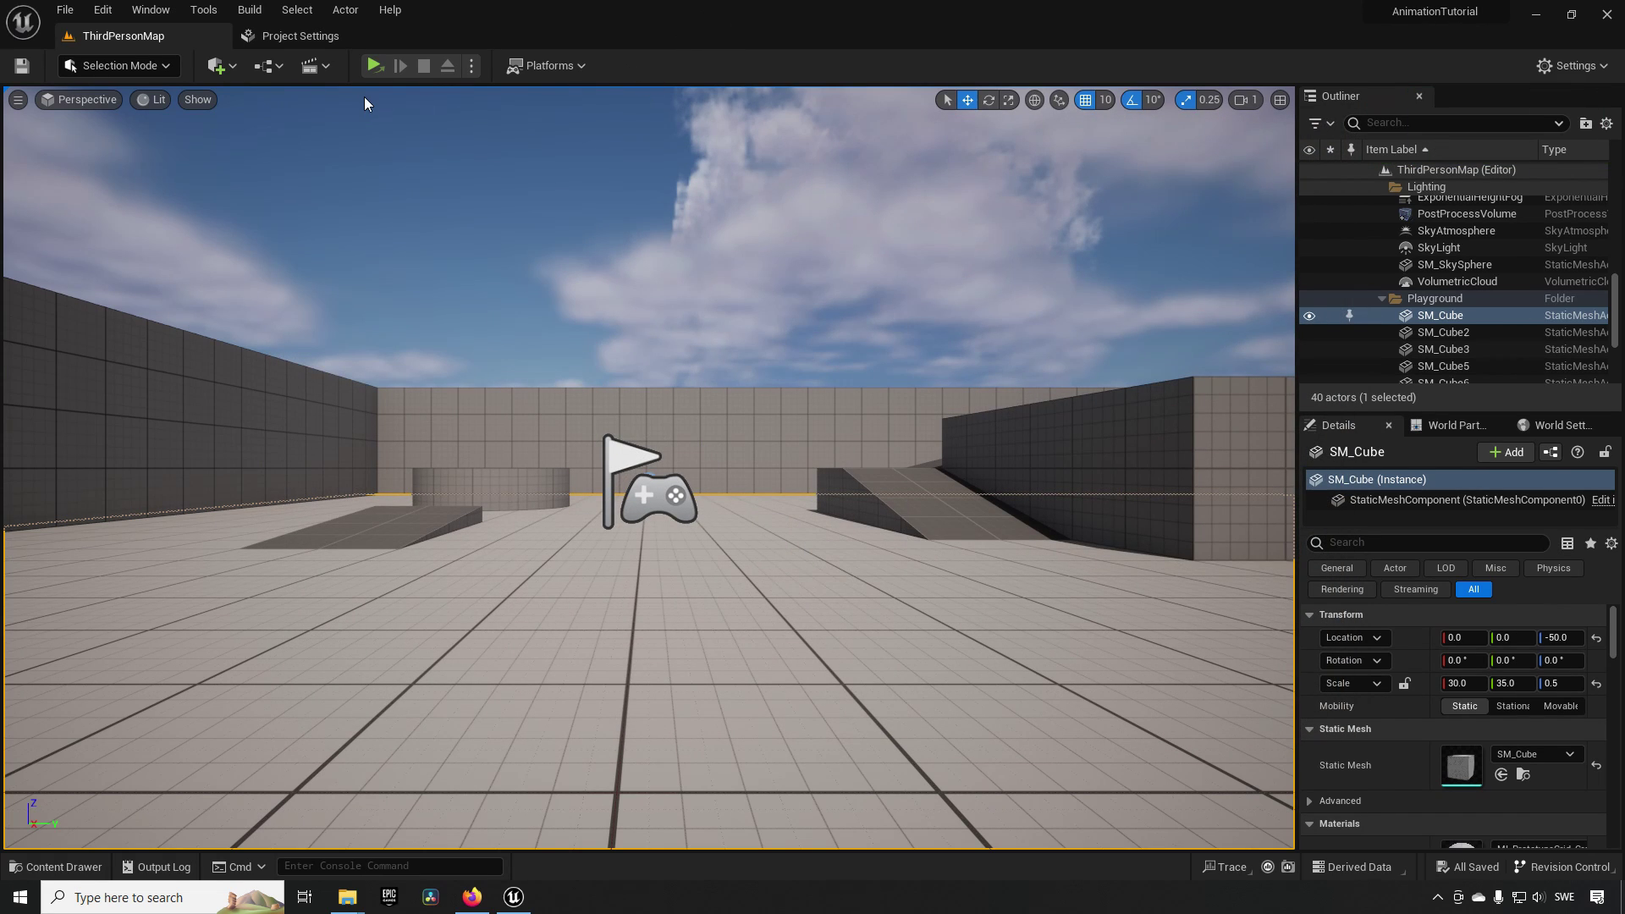
# - Move the logo movie above the Warhammer trailer and test the new order standalone
pyautogui.click(327, 42)
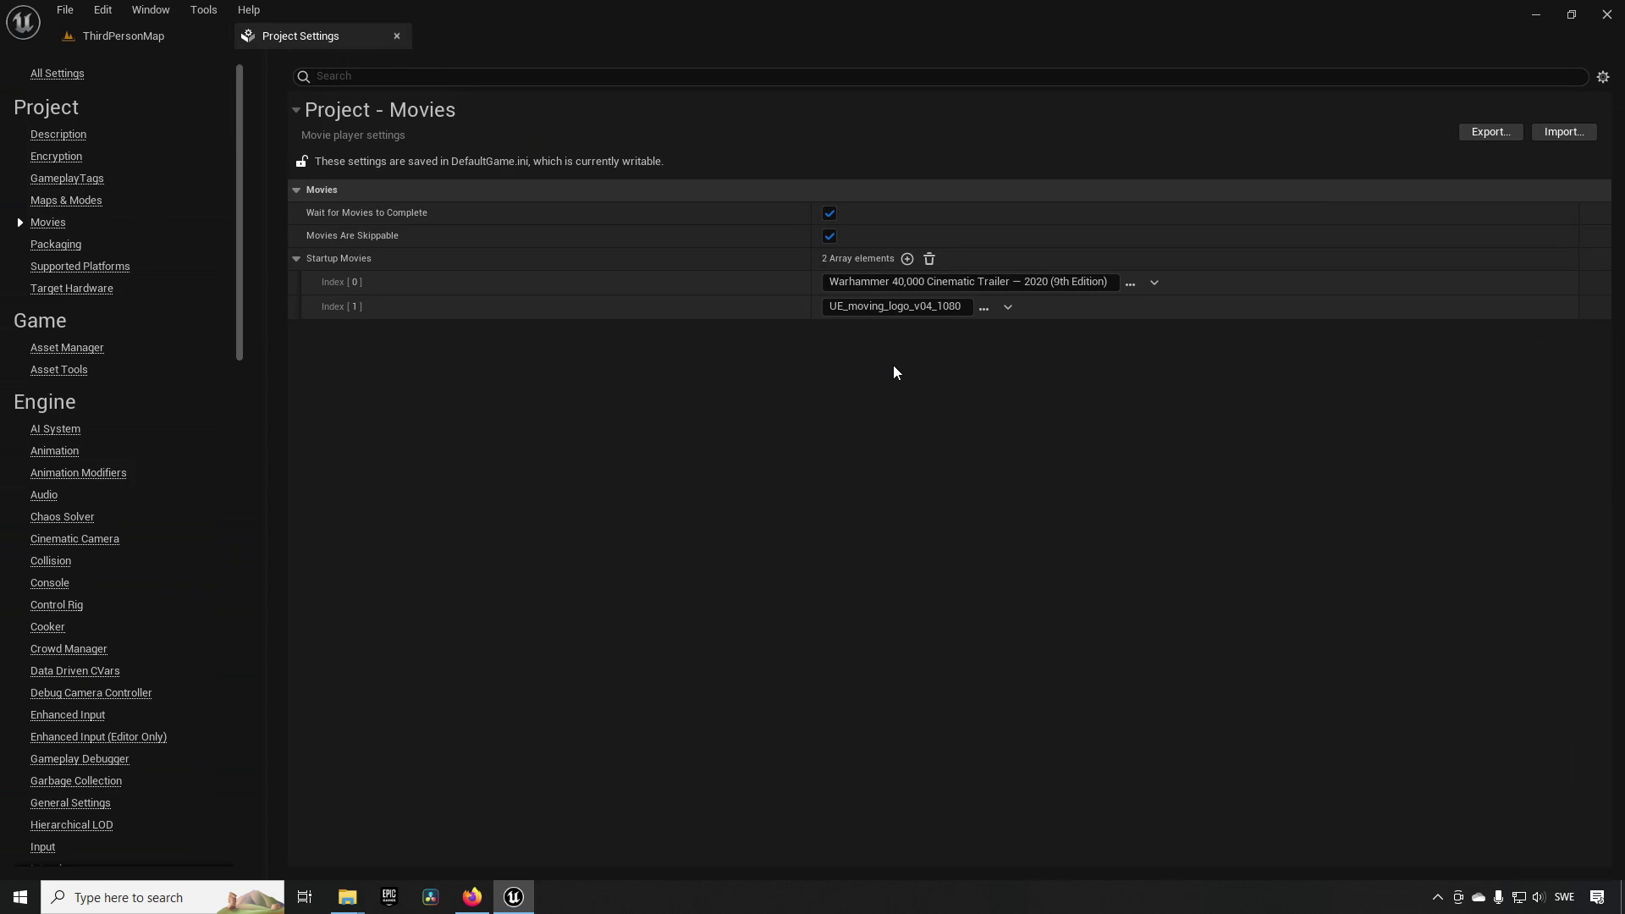
pyautogui.moveTo(308, 308); pyautogui.dragTo(306, 280)
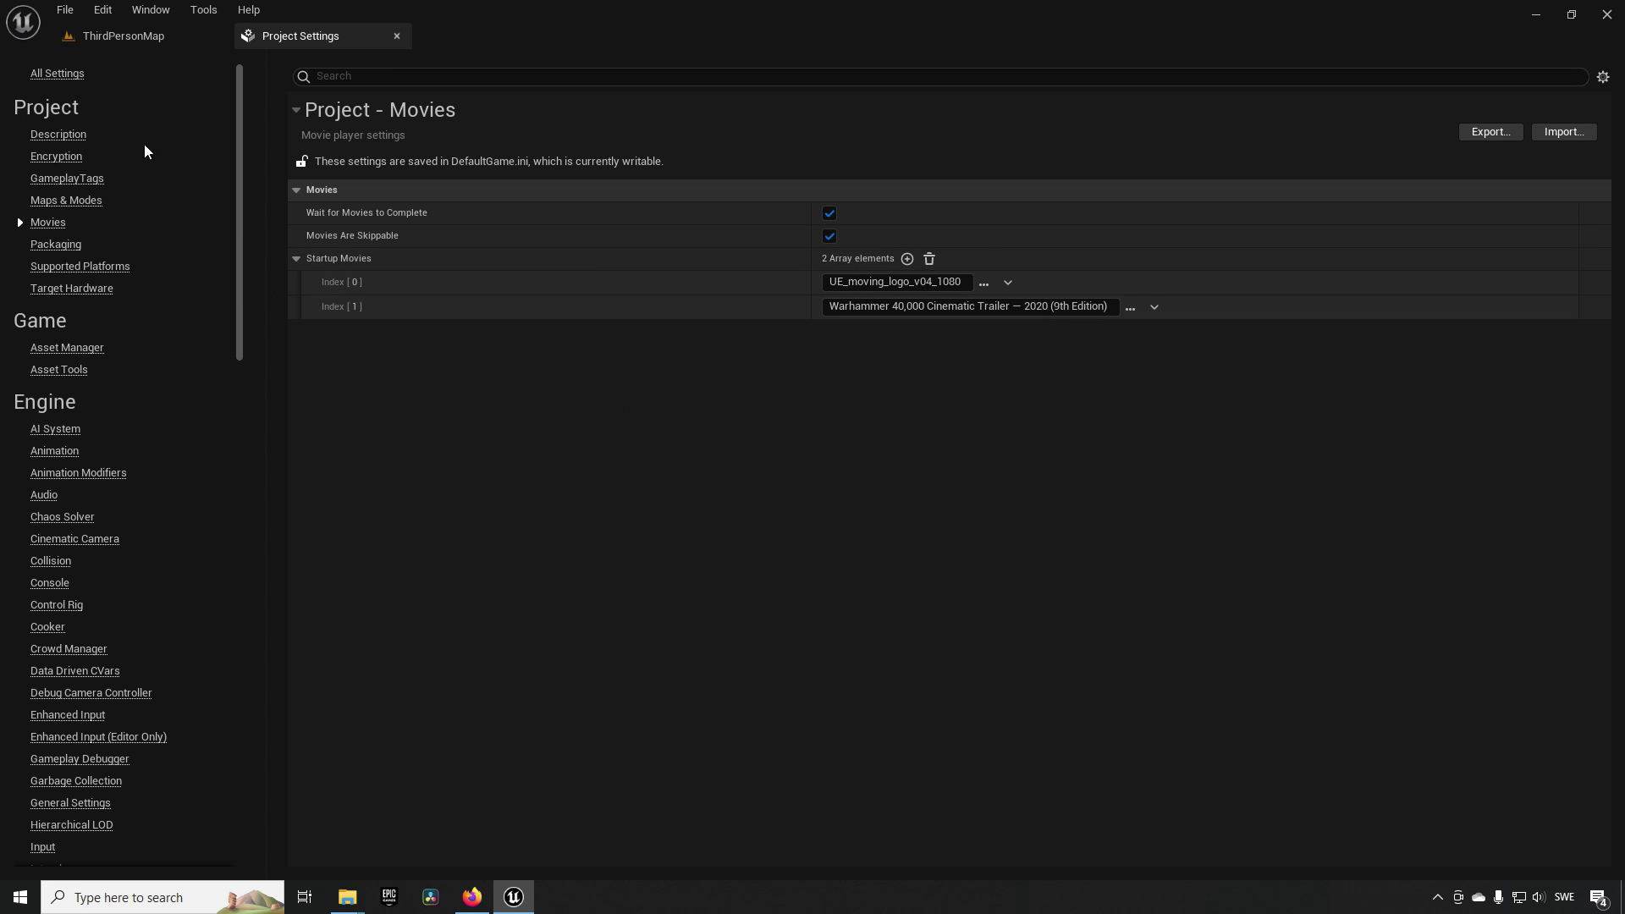
pyautogui.click(109, 38)
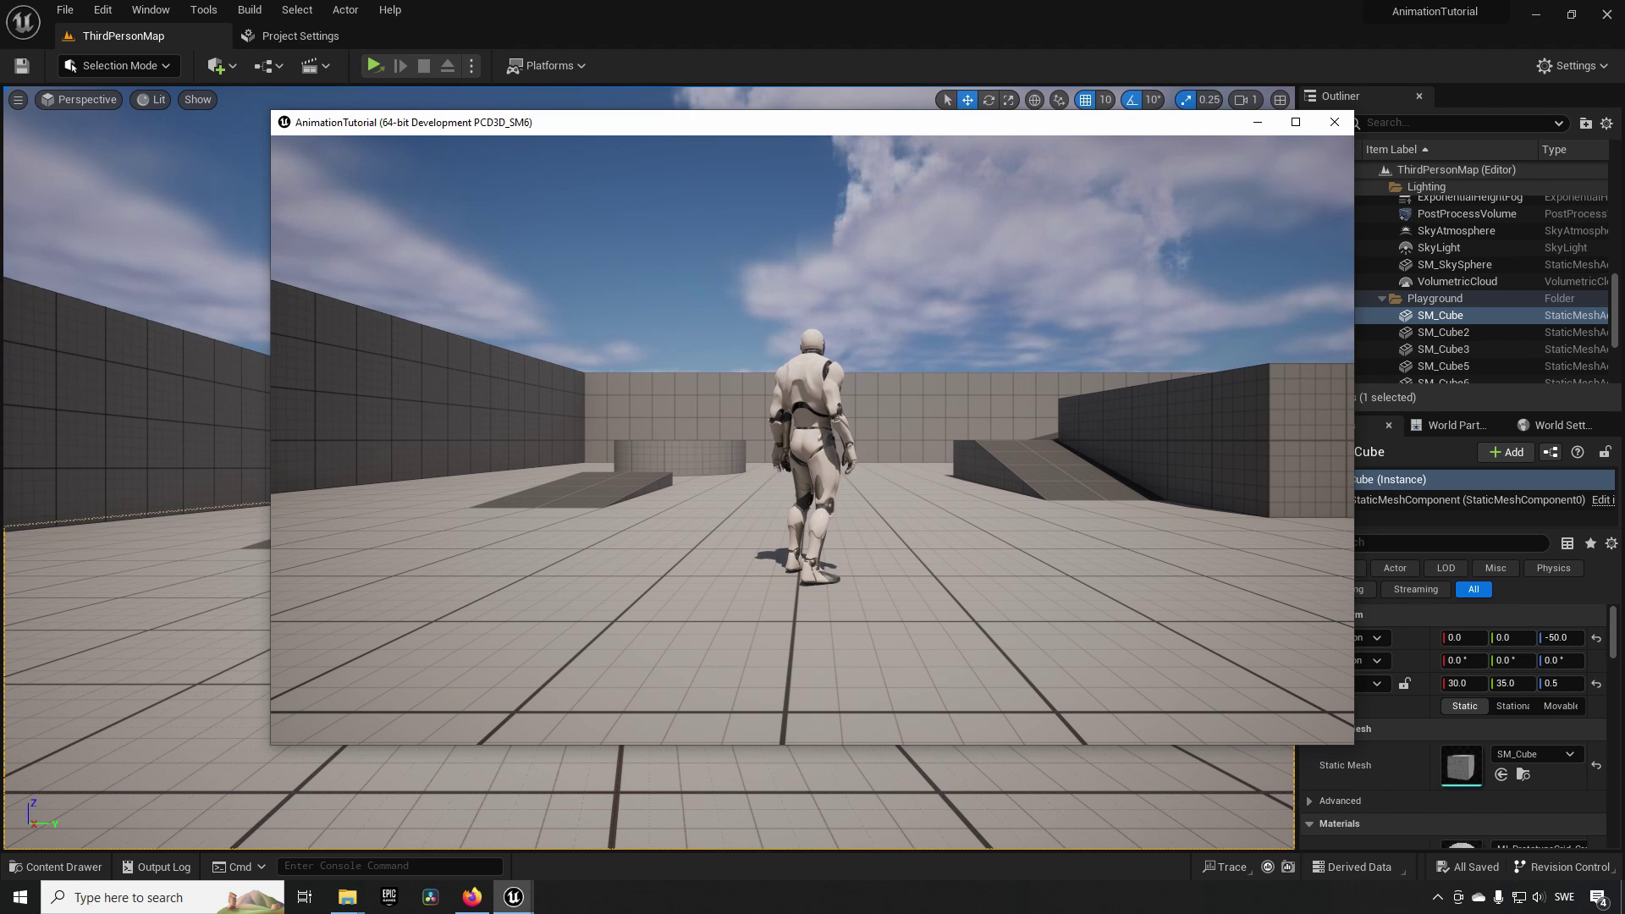
pyautogui.press('Escape')
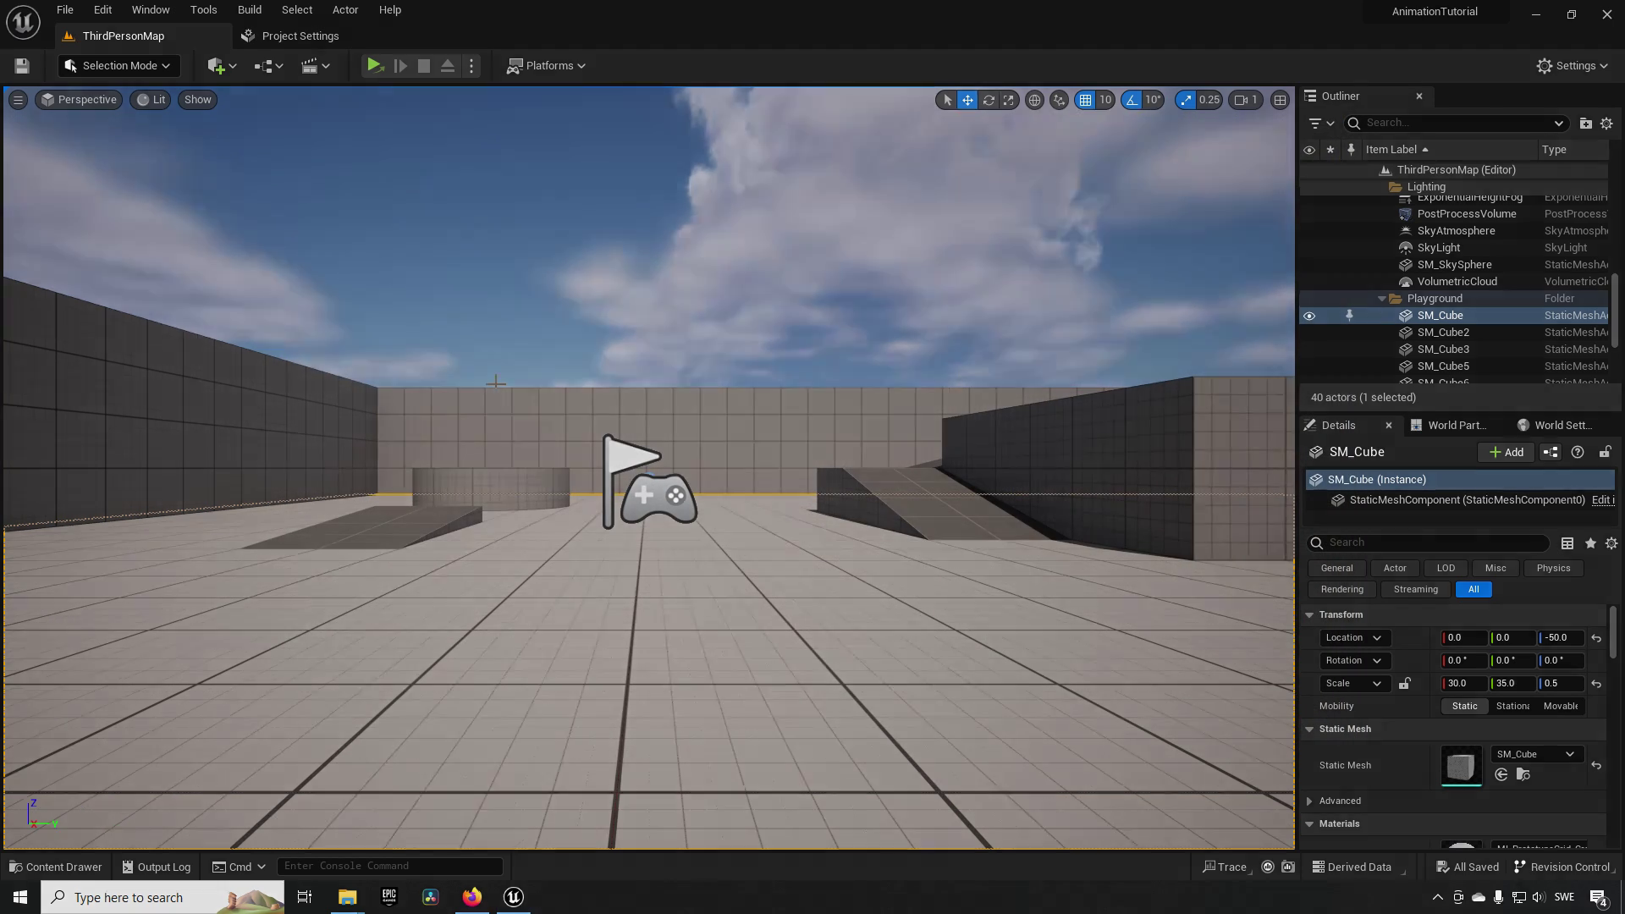